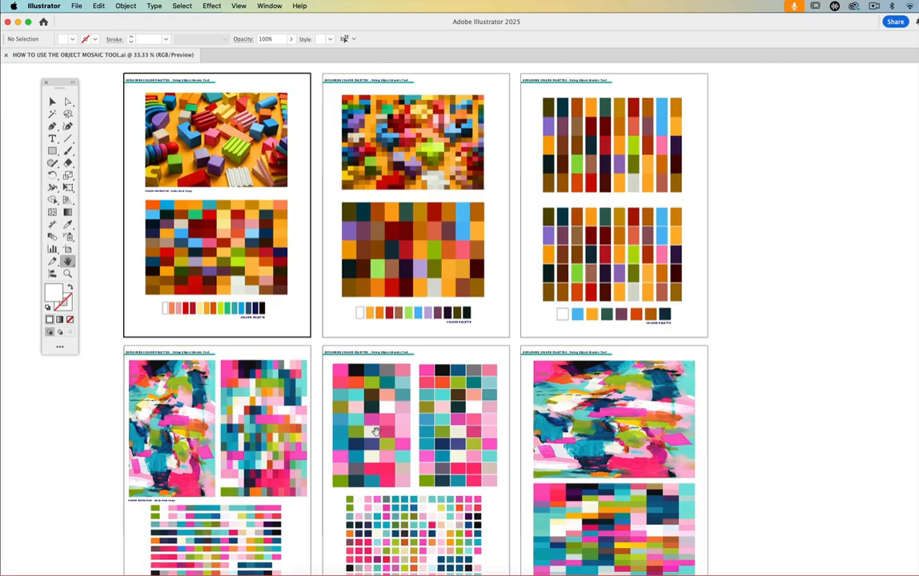
- Examine the colour-inspiration photo and the mosaic beneath it on the first artboard of the sample document
{"action": "left_click", "coordinate": [67, 273]}
{"action": "left_click", "coordinate": [240, 206]}
{"action": "left_click", "coordinate": [440, 296]}
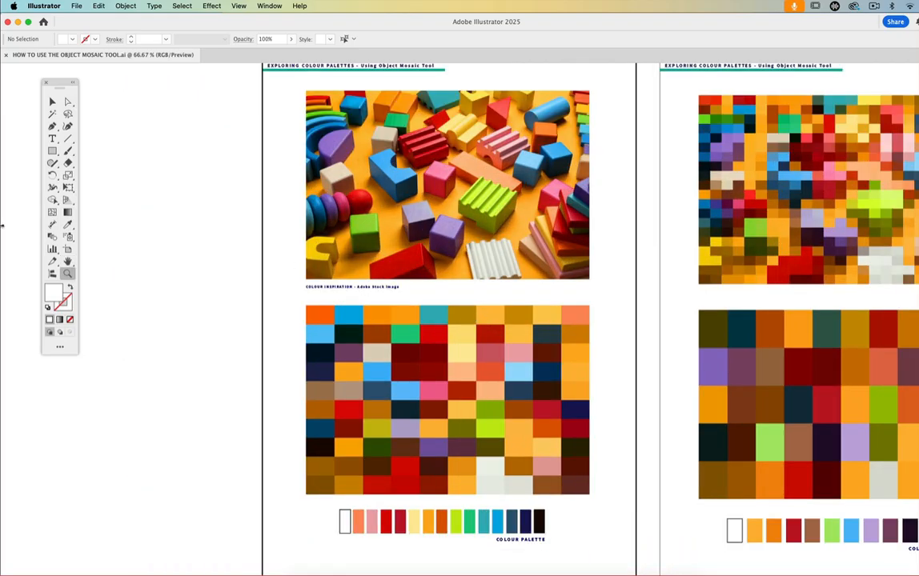
{"action": "left_click", "coordinate": [68, 261]}
{"action": "left_click_drag", "start_coordinate": [316, 252], "coordinate": [190, 258]}
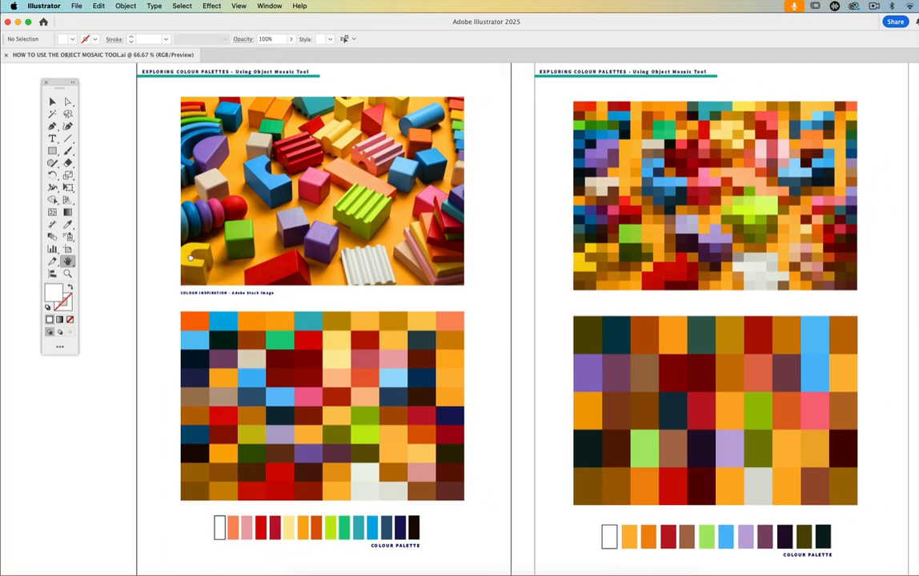
{"action": "left_click_drag", "start_coordinate": [266, 263], "coordinate": [250, 275]}
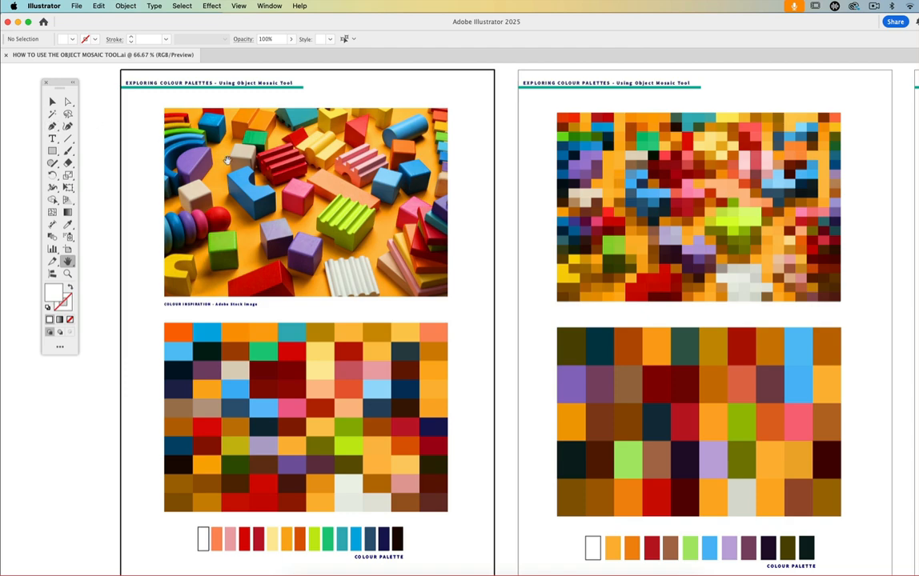
{"action": "left_click", "coordinate": [52, 101]}
{"action": "left_click", "coordinate": [326, 190]}
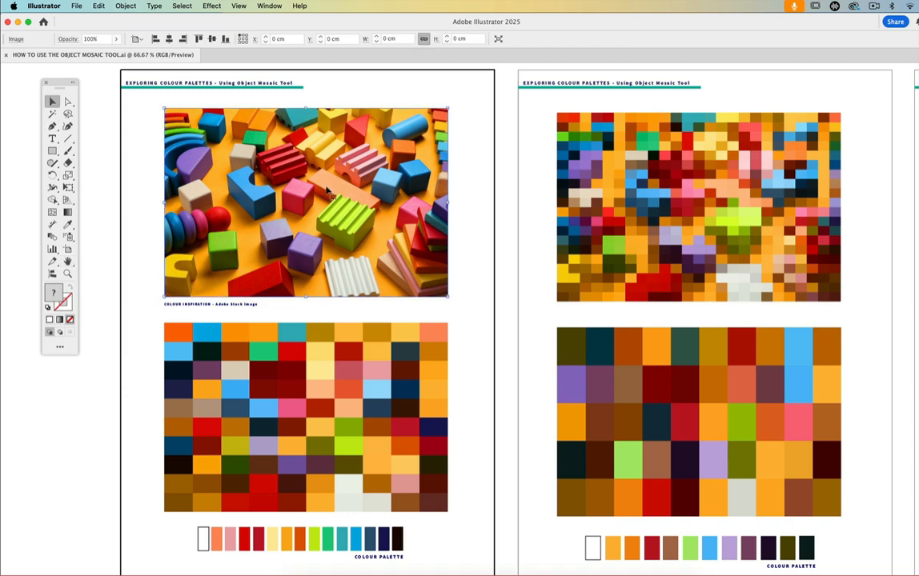
- Create a new portrait A4 document, 210 x 297 mm, with 2 artboards in RGB Color mode at High (300 ppi)
{"action": "left_click", "coordinate": [76, 6]}
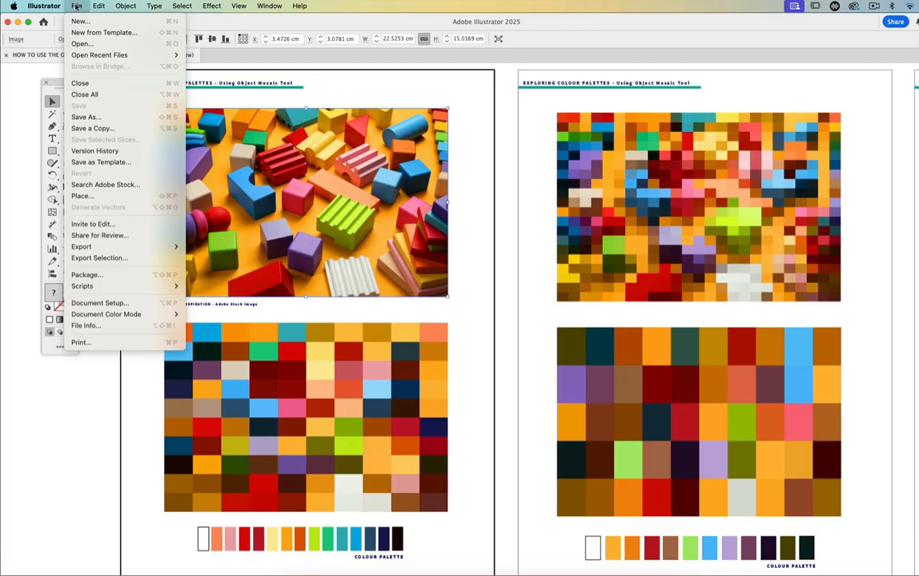
{"action": "left_click", "coordinate": [68, 21]}
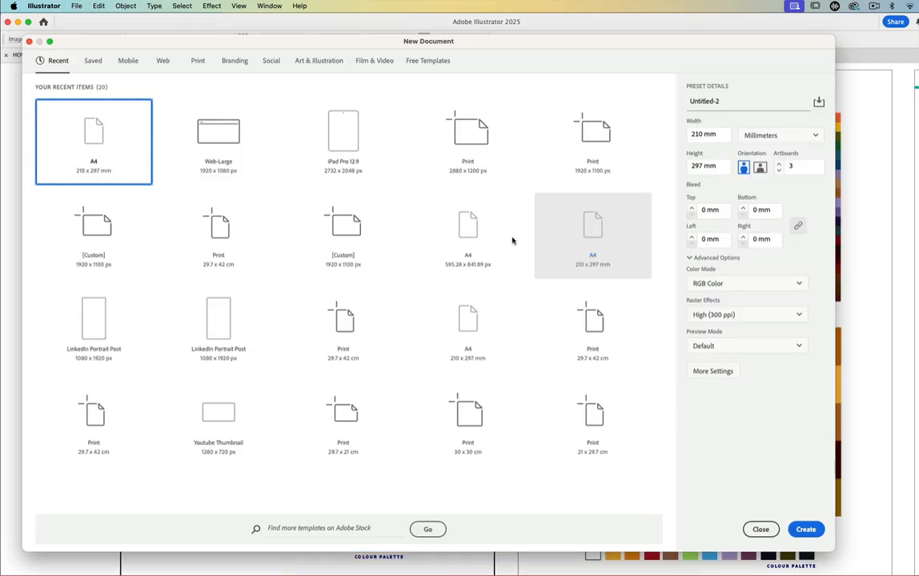
{"action": "left_click_drag", "start_coordinate": [326, 39], "coordinate": [310, 25]}
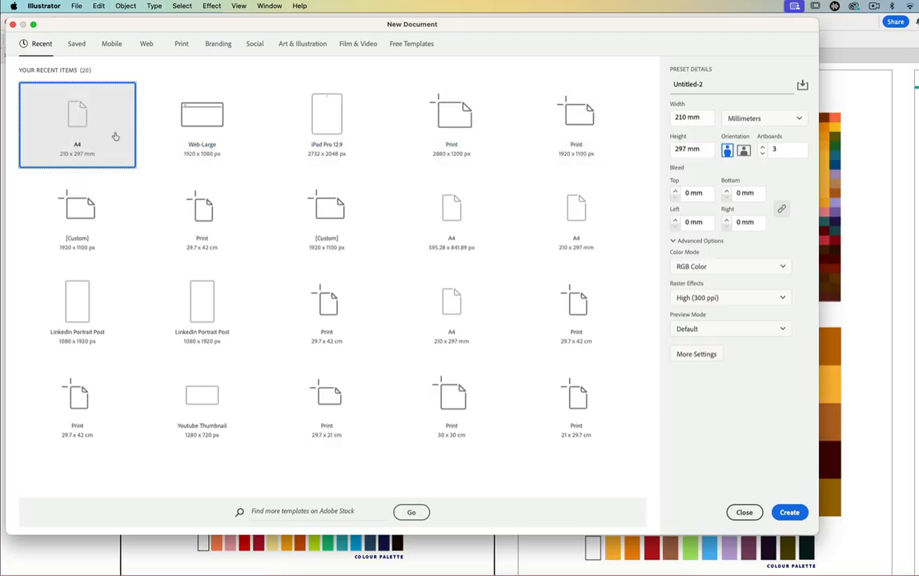
{"action": "left_click", "coordinate": [762, 154]}
{"action": "left_click", "coordinate": [781, 267]}
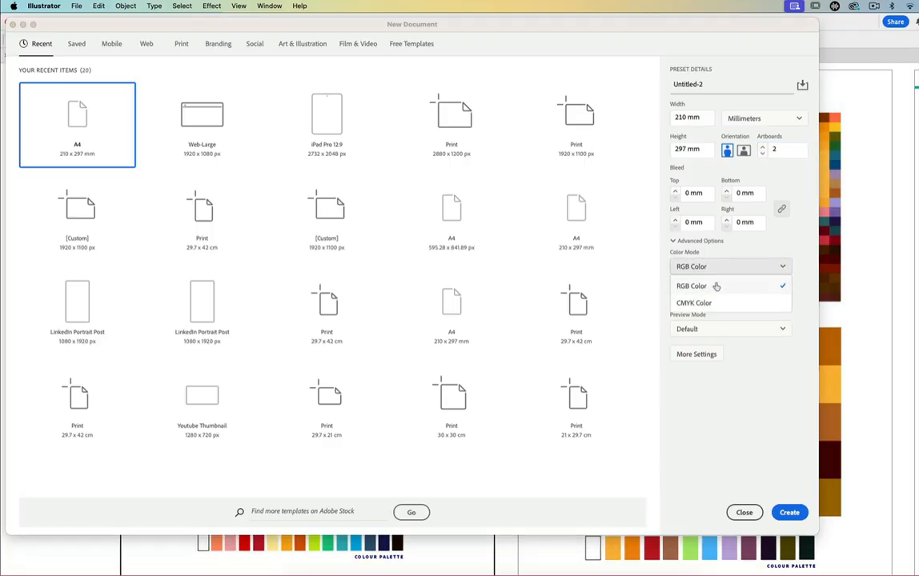
{"action": "left_click", "coordinate": [787, 252]}
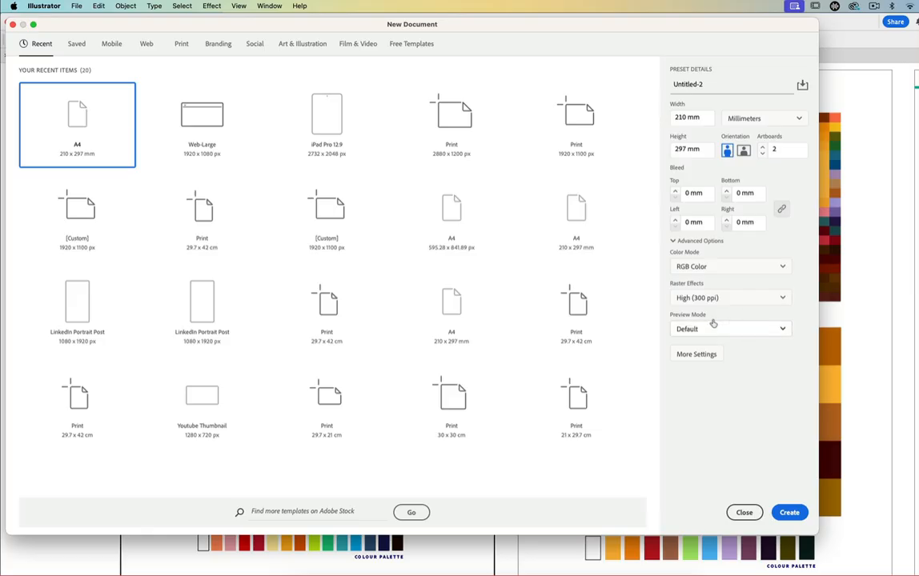
{"action": "left_click", "coordinate": [784, 272]}
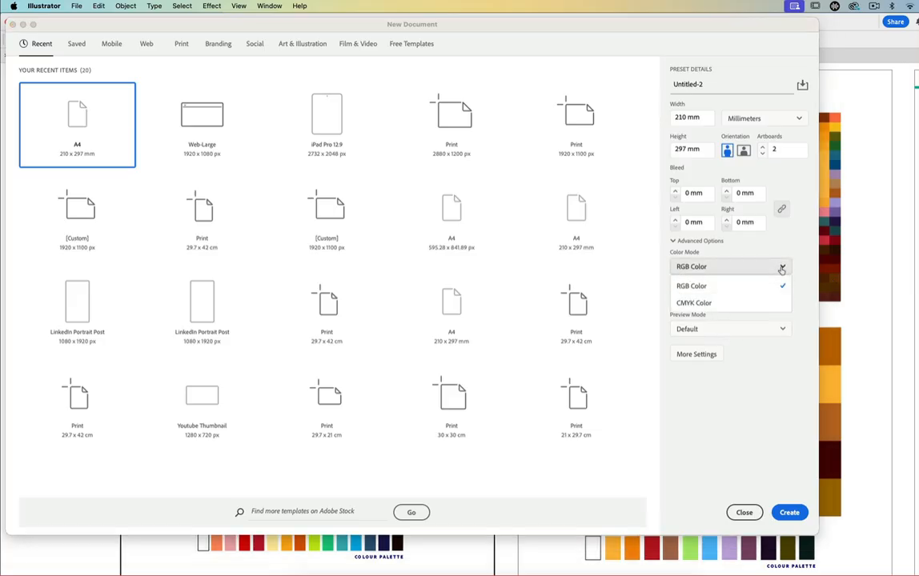
{"action": "left_click", "coordinate": [754, 288]}
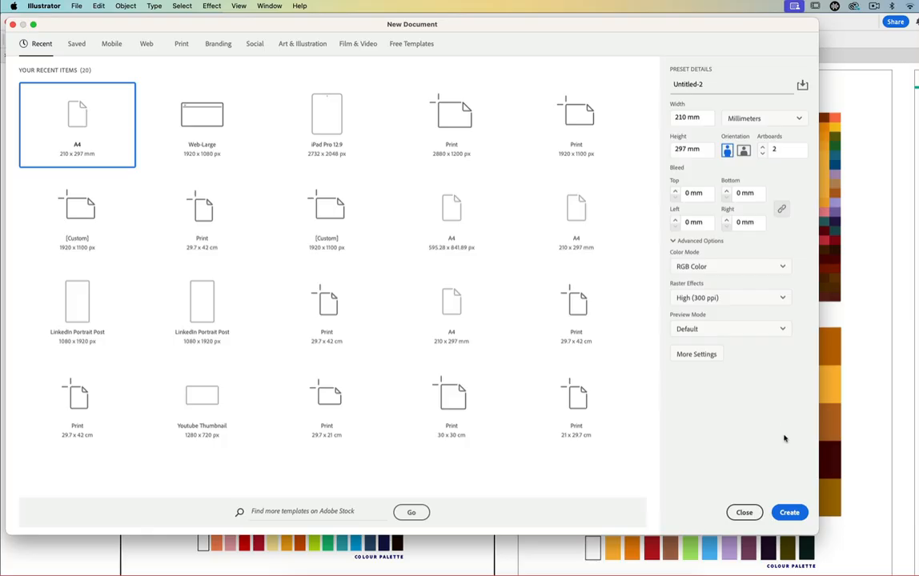
{"action": "left_click", "coordinate": [789, 512]}
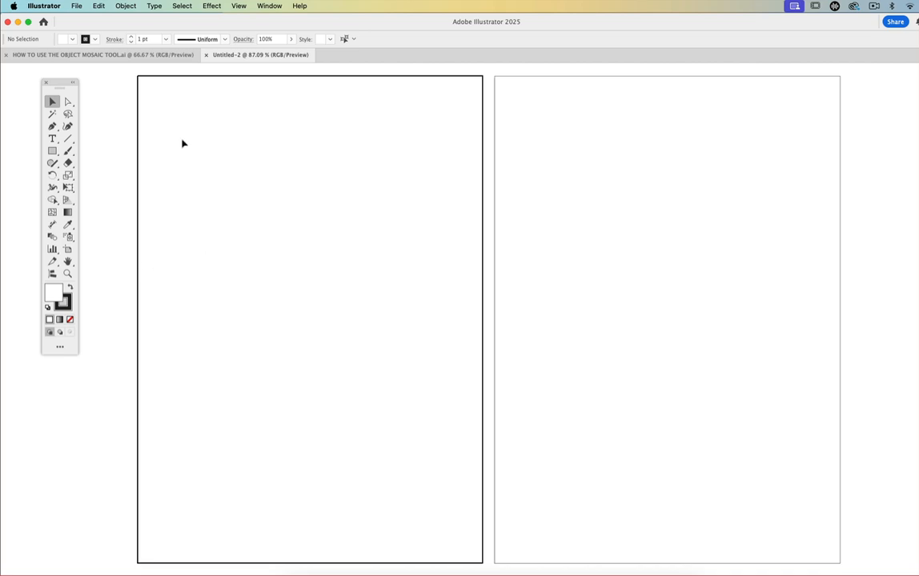
- Place the image Object Mosaic Tool.jpg from the Tips & tricks folder as a linked file on the first artboard
{"action": "left_click", "coordinate": [77, 6]}
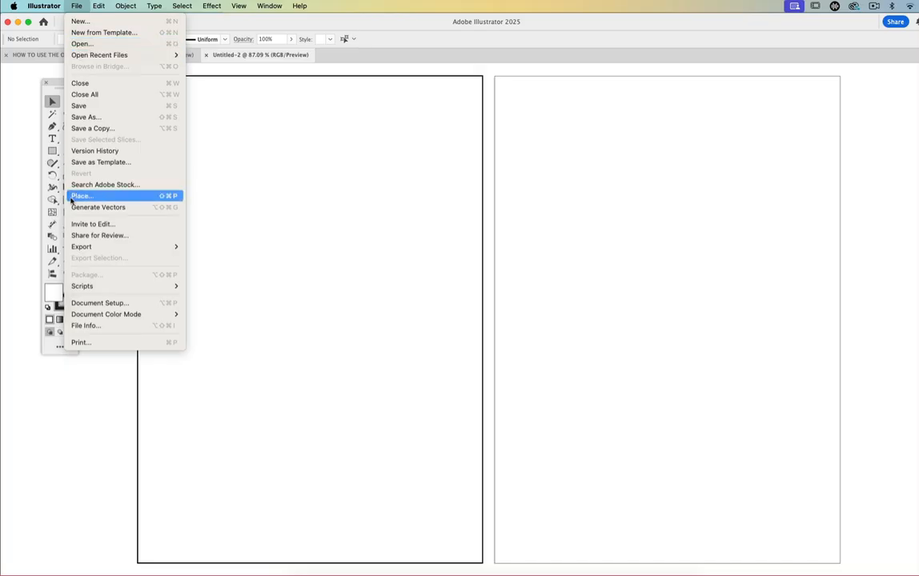
{"action": "left_click", "coordinate": [77, 199]}
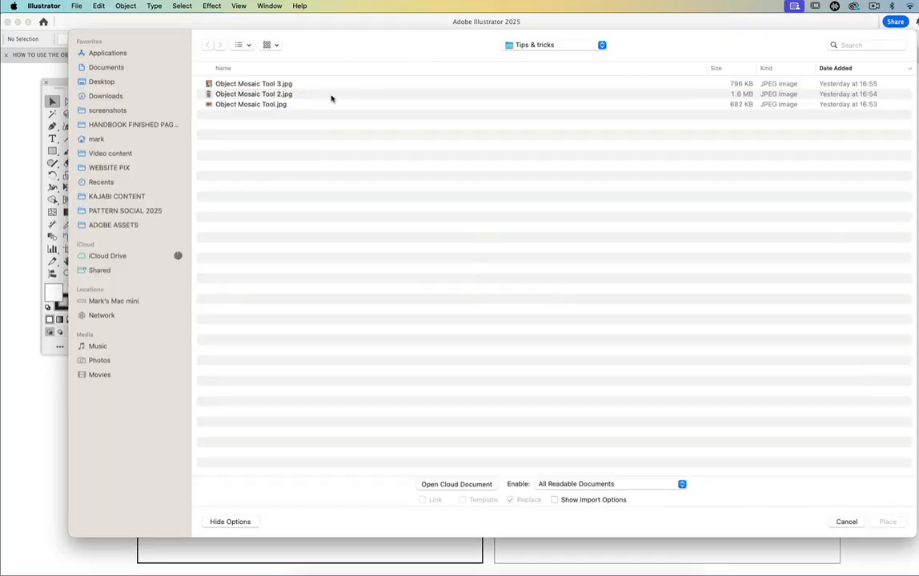
{"action": "left_click", "coordinate": [242, 85]}
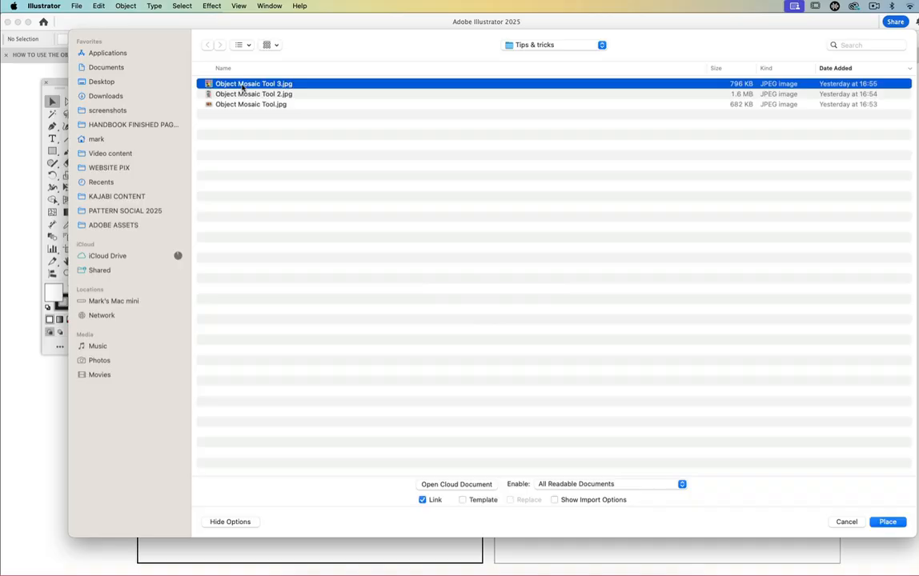
{"action": "left_click", "coordinate": [243, 95]}
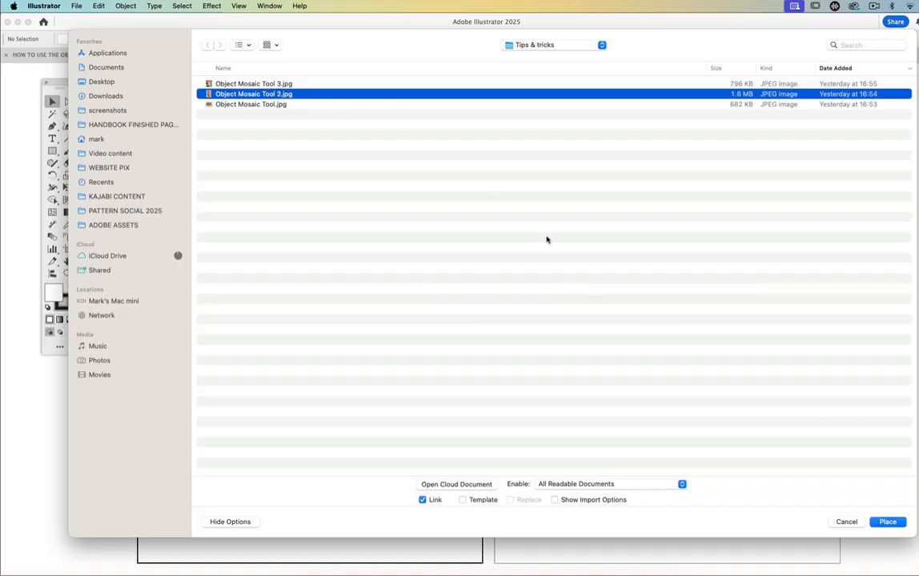
{"action": "left_click", "coordinate": [238, 105]}
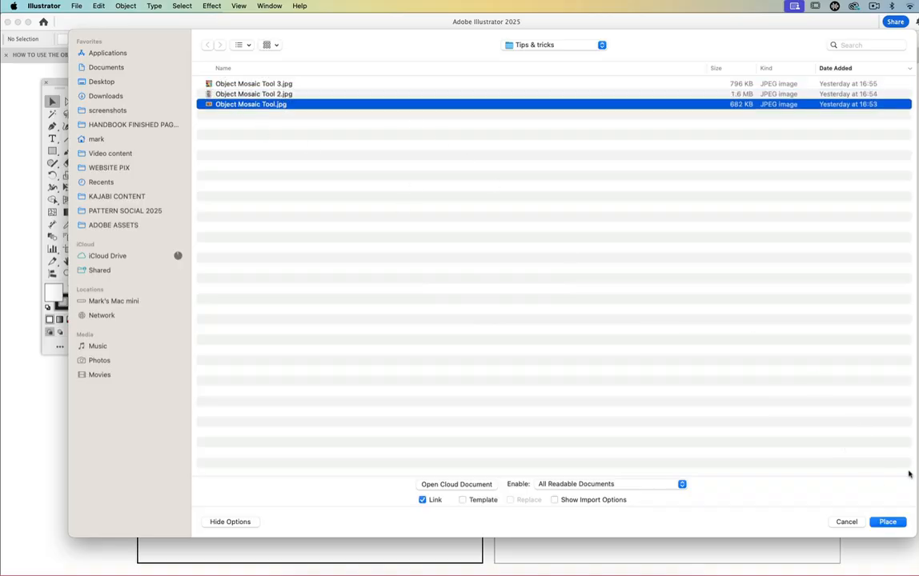
{"action": "left_click", "coordinate": [886, 522]}
{"action": "left_click", "coordinate": [215, 147]}
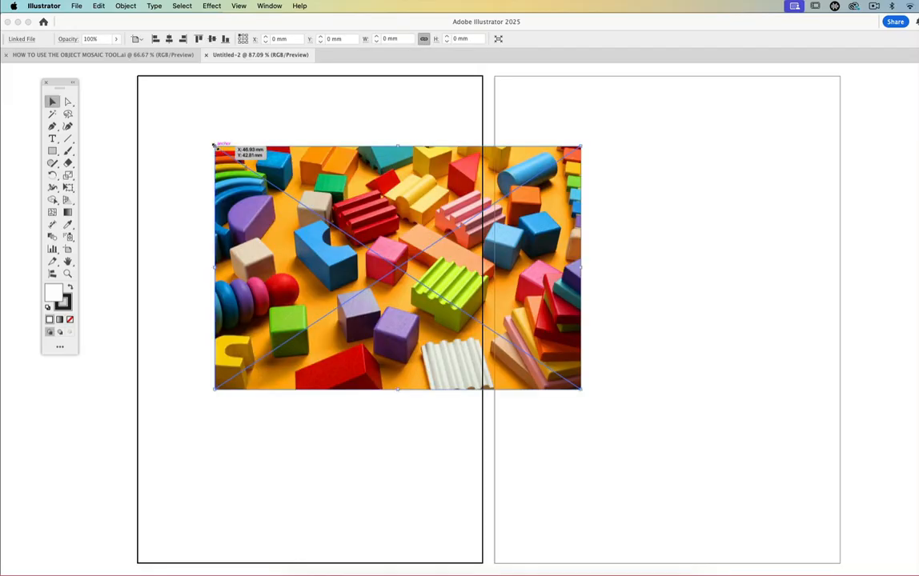
- Move the placed photo to the first artboard's upper left corner and scale it proportionally to about 197 mm wide, inside the margins
{"action": "left_click_drag", "start_coordinate": [373, 215], "coordinate": [308, 154]}
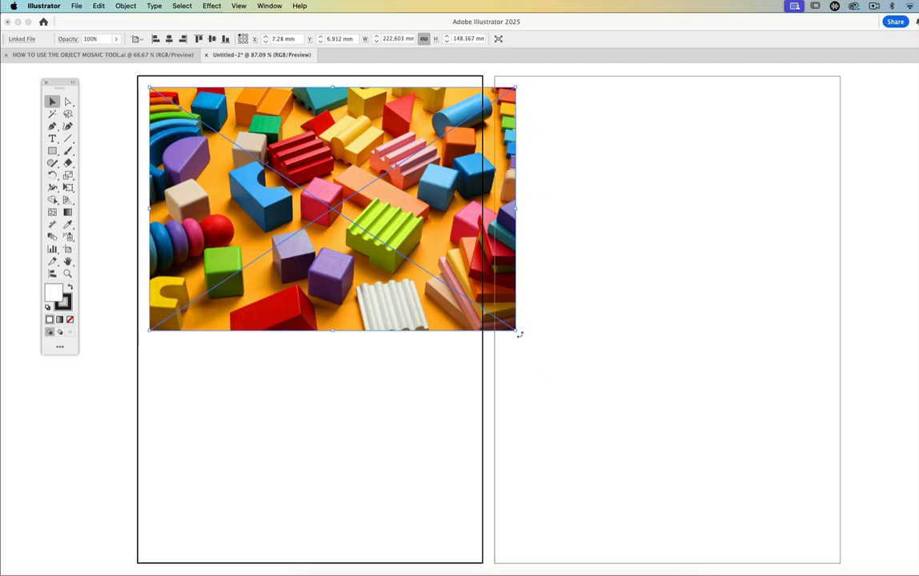
{"action": "left_click_drag", "start_coordinate": [516, 329], "coordinate": [476, 304]}
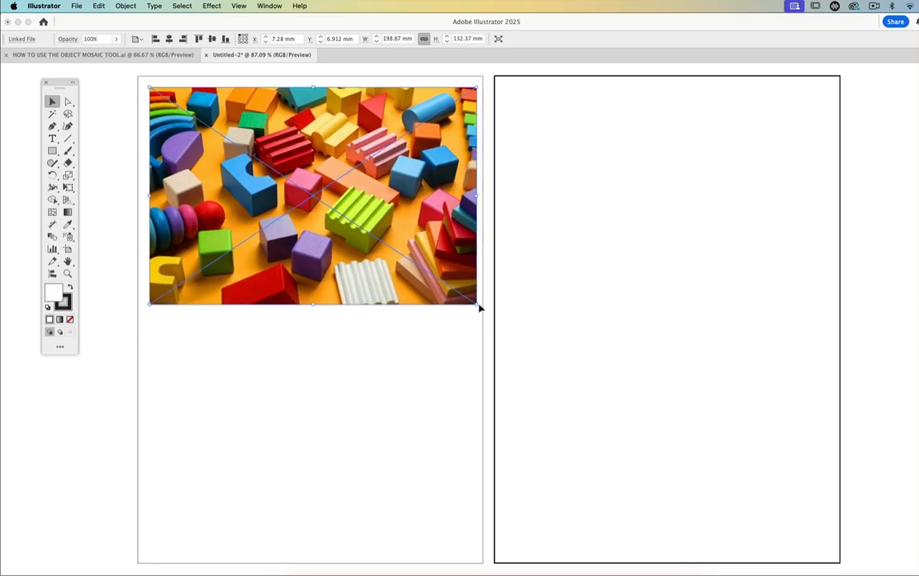
{"action": "mouse_move", "coordinate": [479, 305]}
{"action": "left_mouse_down"}
{"action": "mouse_move", "coordinate": [506, 339]}
{"action": "mouse_move", "coordinate": [474, 303]}
{"action": "left_mouse_up"}
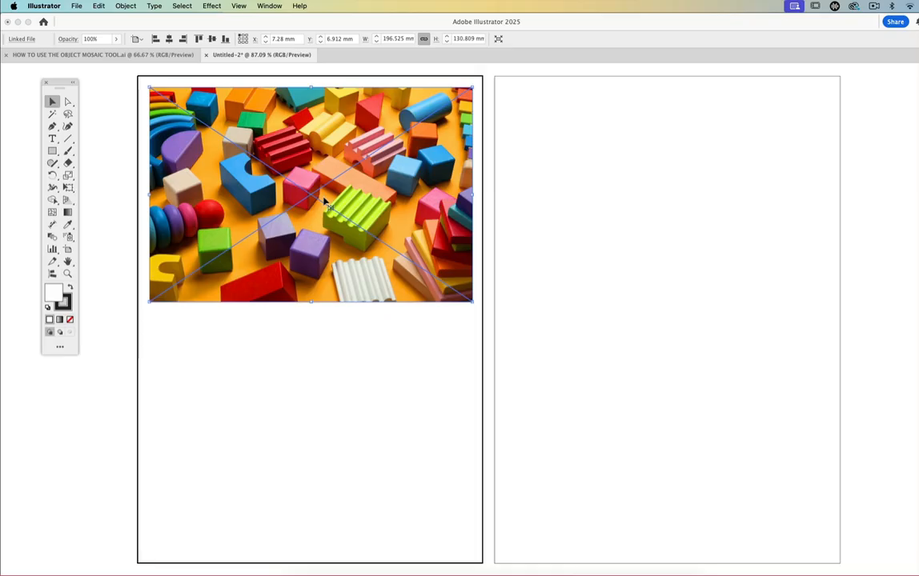
- Show the image's properties and embed the linked photo in the document
{"action": "left_click", "coordinate": [270, 7]}
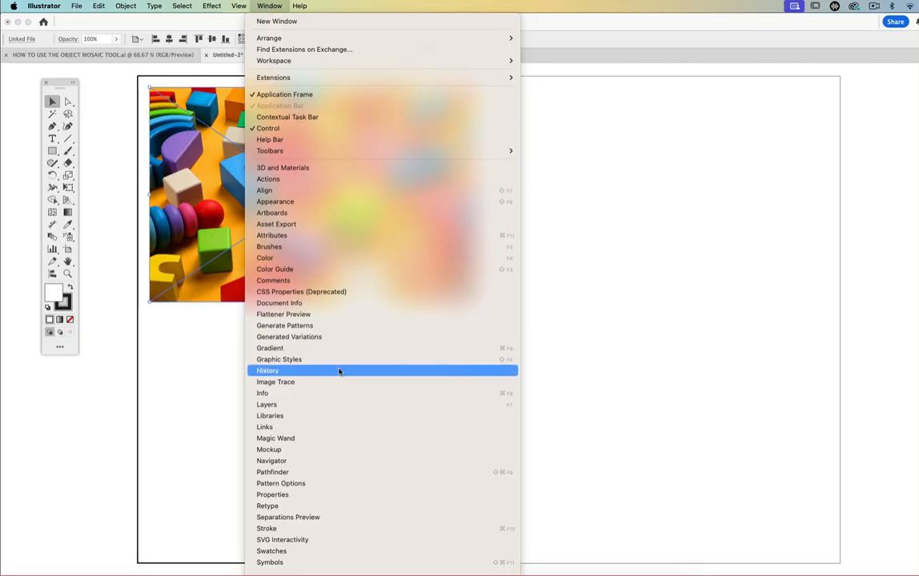
{"action": "left_click", "coordinate": [284, 495]}
{"action": "left_click_drag", "start_coordinate": [687, 151], "coordinate": [550, 91]}
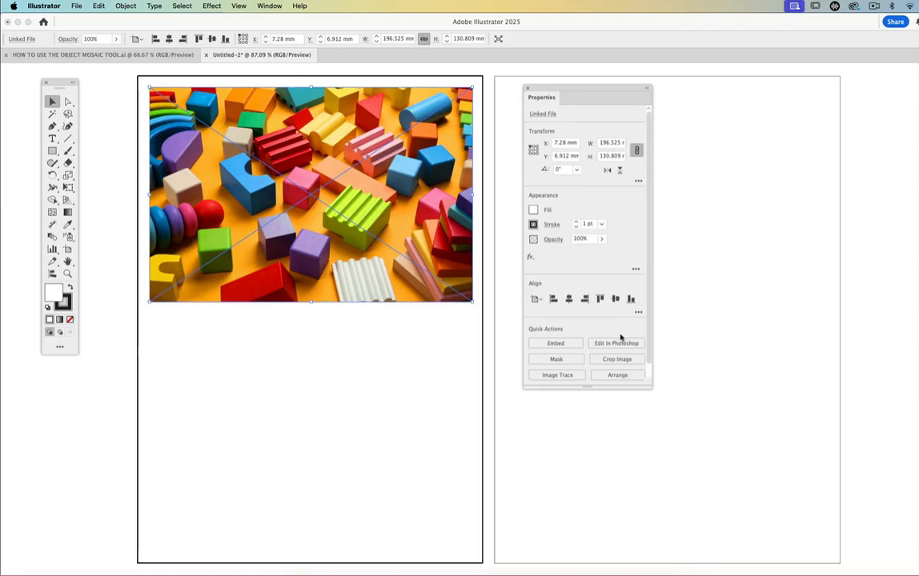
{"action": "left_click", "coordinate": [551, 344]}
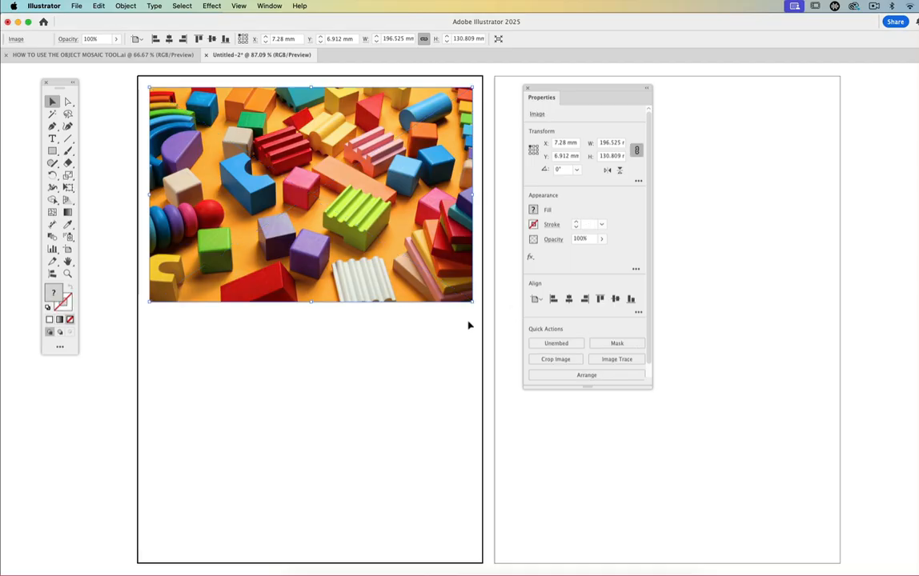
- Lower the photo to about 13 mm from the artboard's upper edge and duplicate it directly below, at about 152 mm
{"action": "left_click_drag", "start_coordinate": [389, 238], "coordinate": [391, 248]}
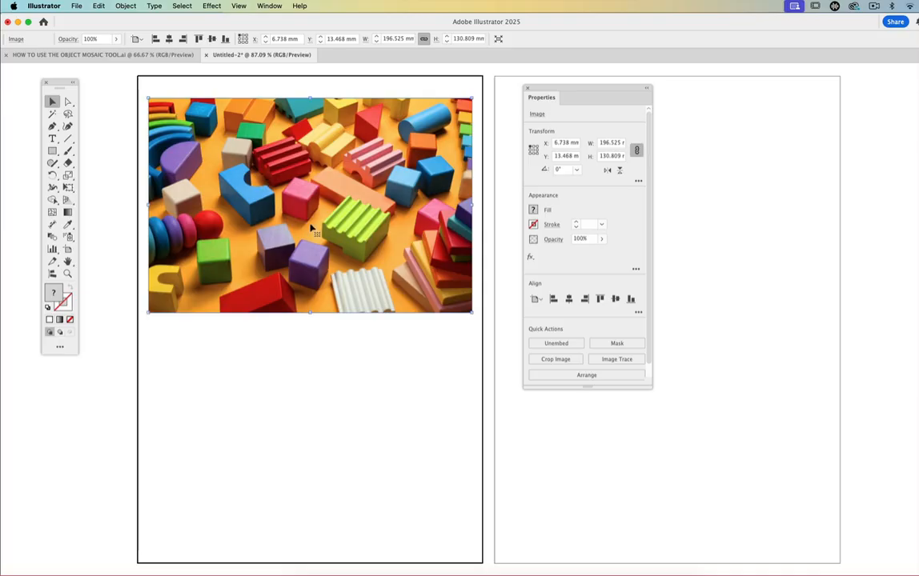
{"action": "left_click_drag", "start_coordinate": [311, 228], "coordinate": [309, 454]}
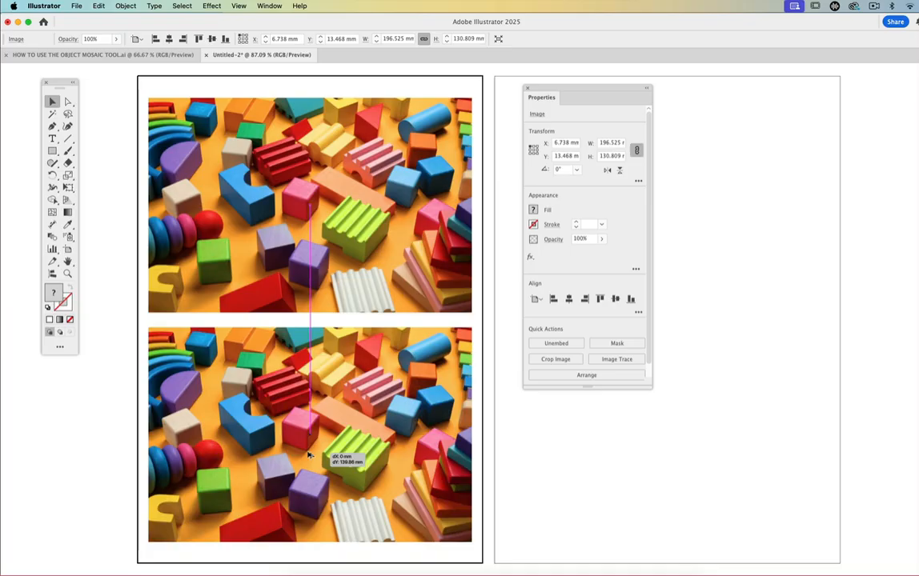
{"action": "left_click_drag", "start_coordinate": [309, 454], "coordinate": [308, 453]}
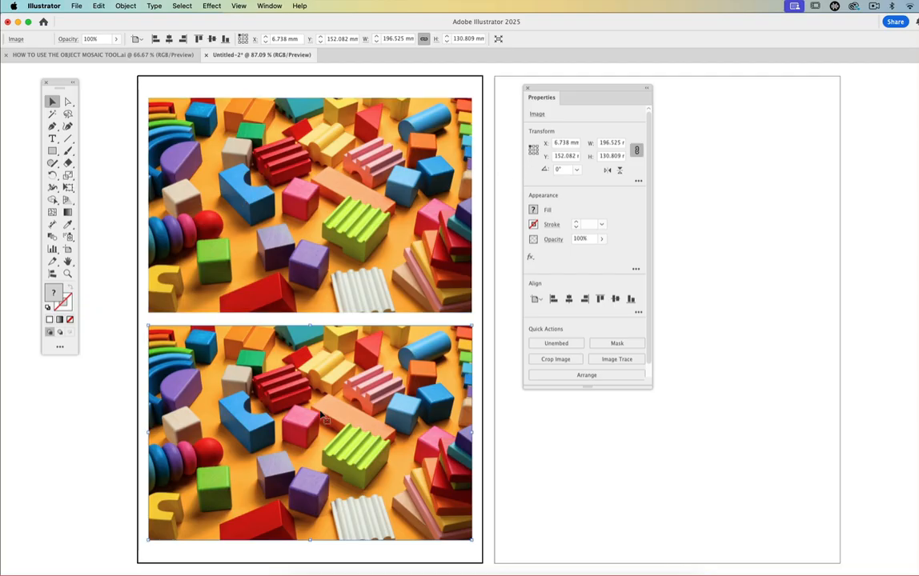
- Create an object mosaic from the lower photo copy with 10 x 10 tiles, 0 mm spacing and a Color result, then deselect it
{"action": "left_click_drag", "start_coordinate": [568, 88], "coordinate": [777, 102]}
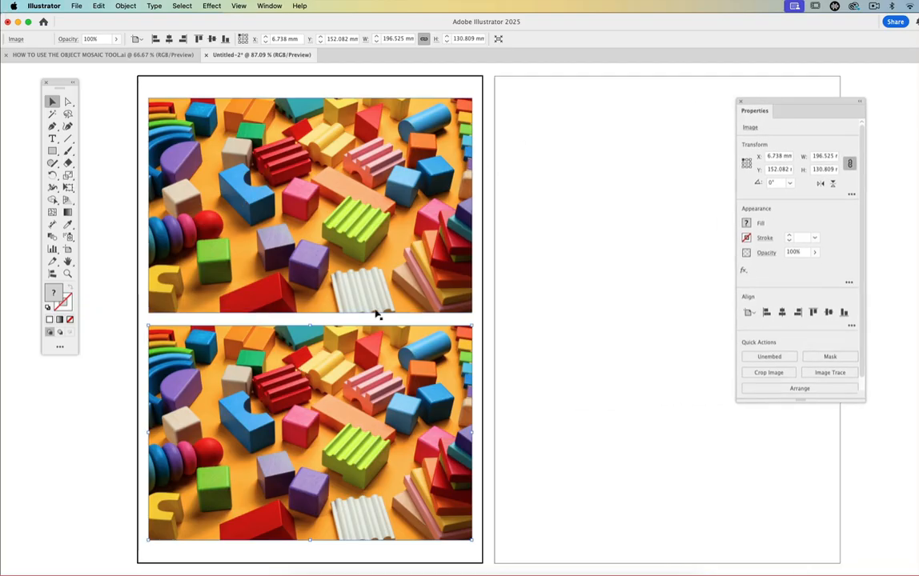
{"action": "left_click", "coordinate": [123, 6]}
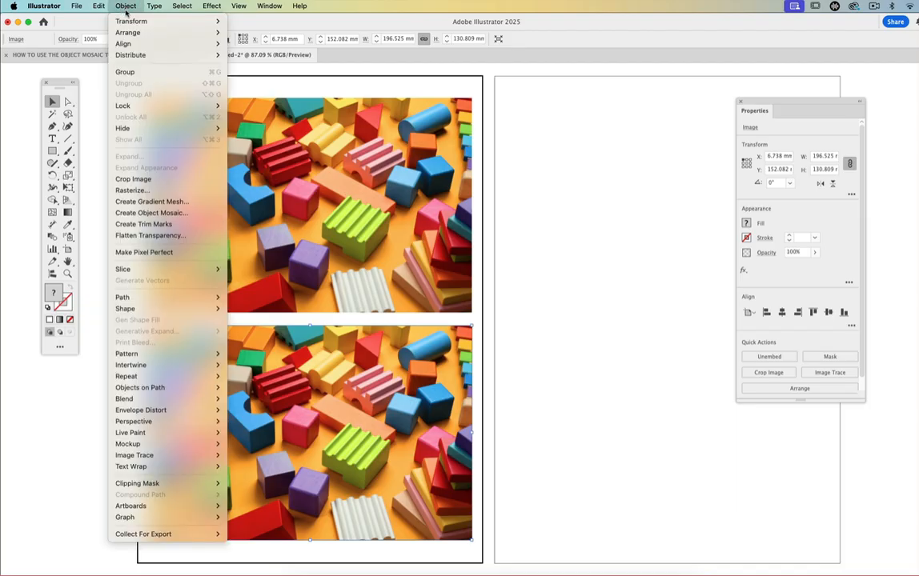
{"action": "left_click", "coordinate": [143, 213]}
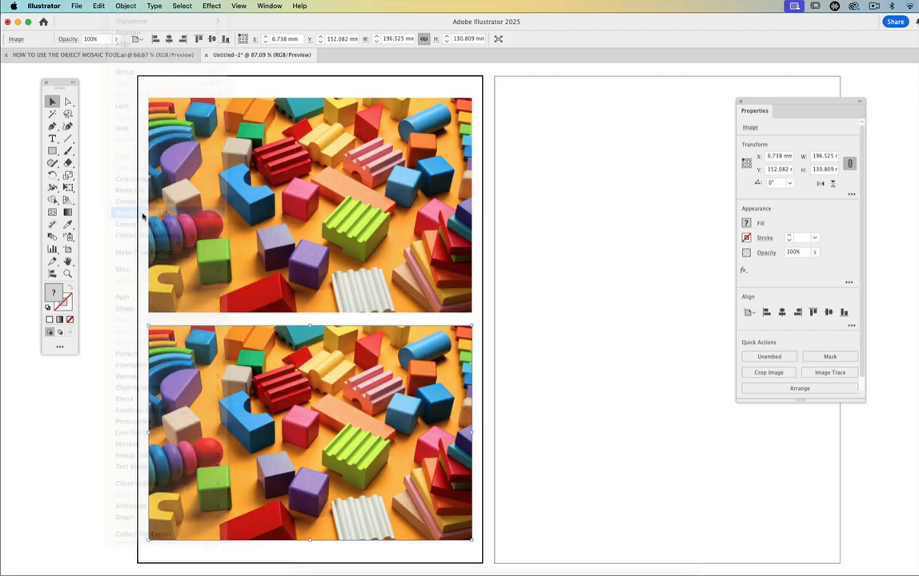
{"action": "left_click_drag", "start_coordinate": [497, 217], "coordinate": [536, 91]}
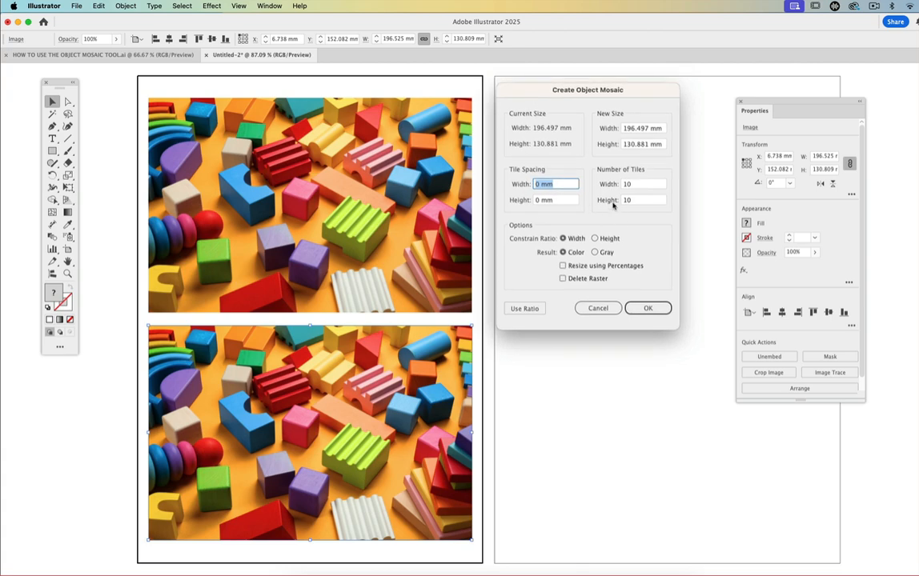
{"action": "left_click_drag", "start_coordinate": [534, 90], "coordinate": [528, 96]}
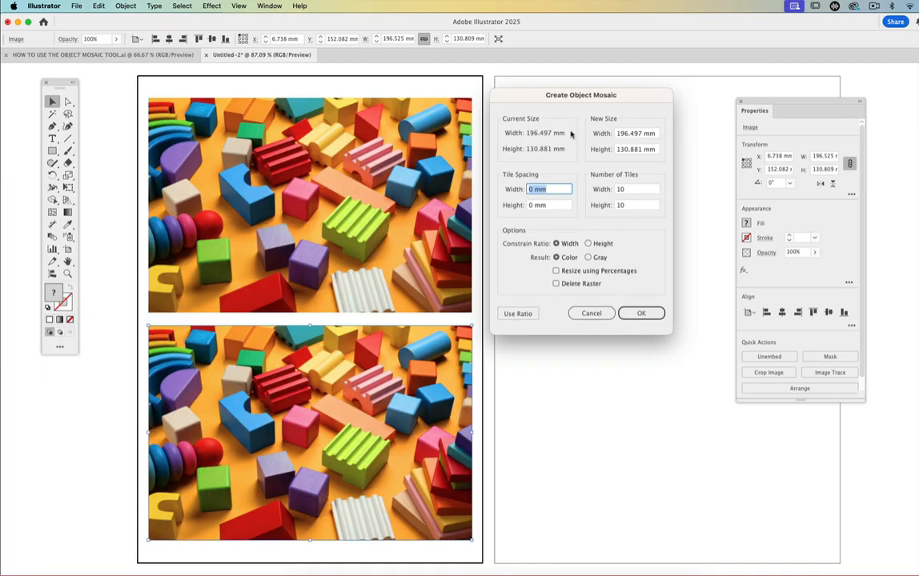
{"action": "left_click", "coordinate": [608, 312]}
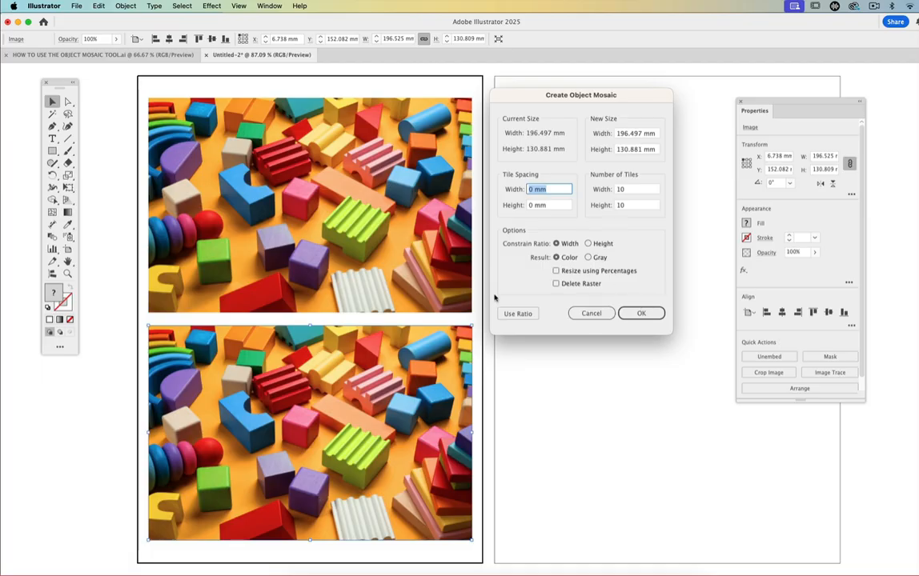
{"action": "left_click", "coordinate": [633, 313]}
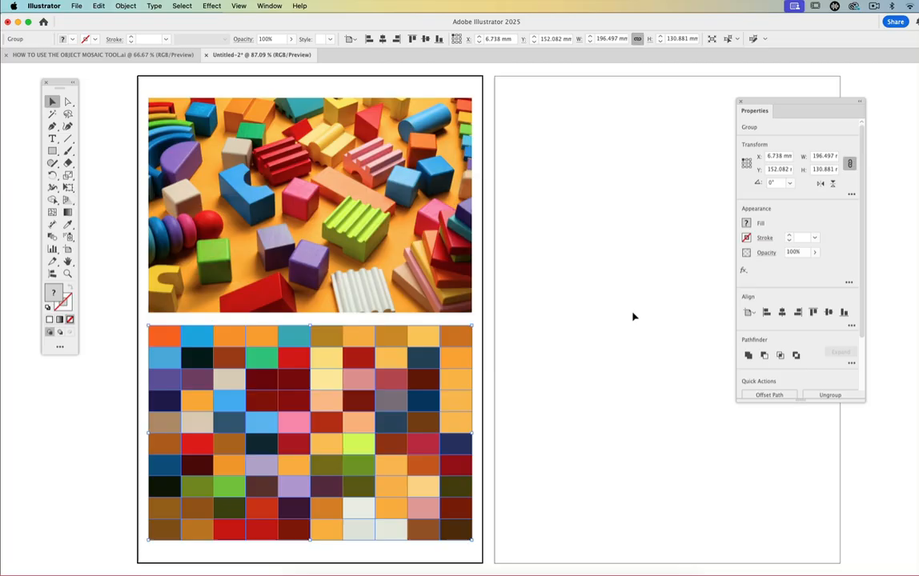
{"action": "left_click", "coordinate": [502, 332]}
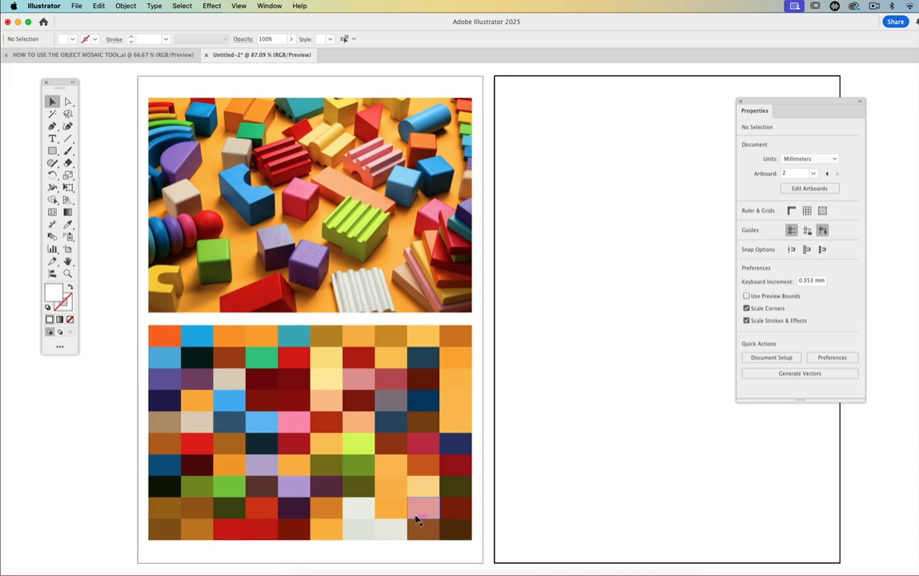
- Examine the mosaics and colour palettes on the finished example pages in HOW TO USE THE OBJECT MOSAIC TOOL.ai
{"action": "left_click", "coordinate": [105, 55]}
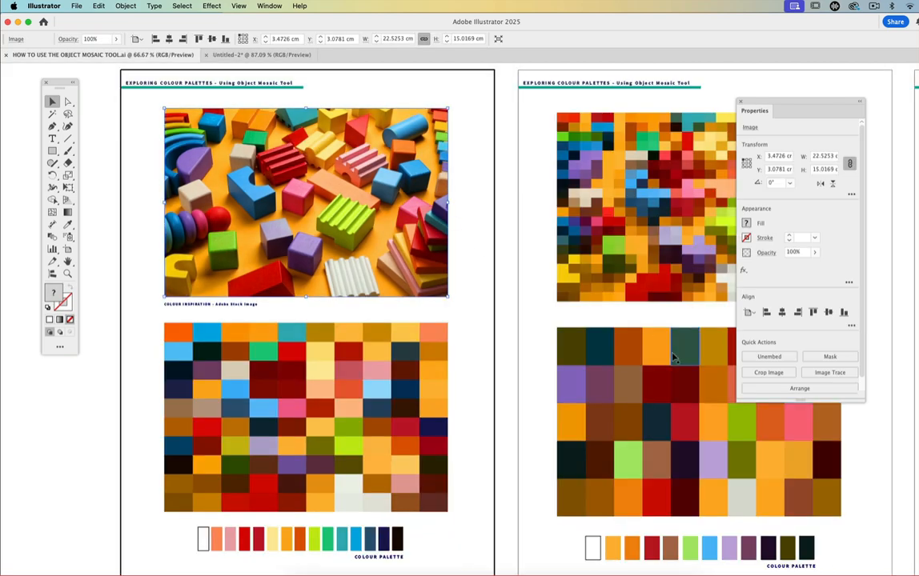
{"action": "left_click", "coordinate": [67, 262]}
{"action": "left_click_drag", "start_coordinate": [297, 406], "coordinate": [266, 310]}
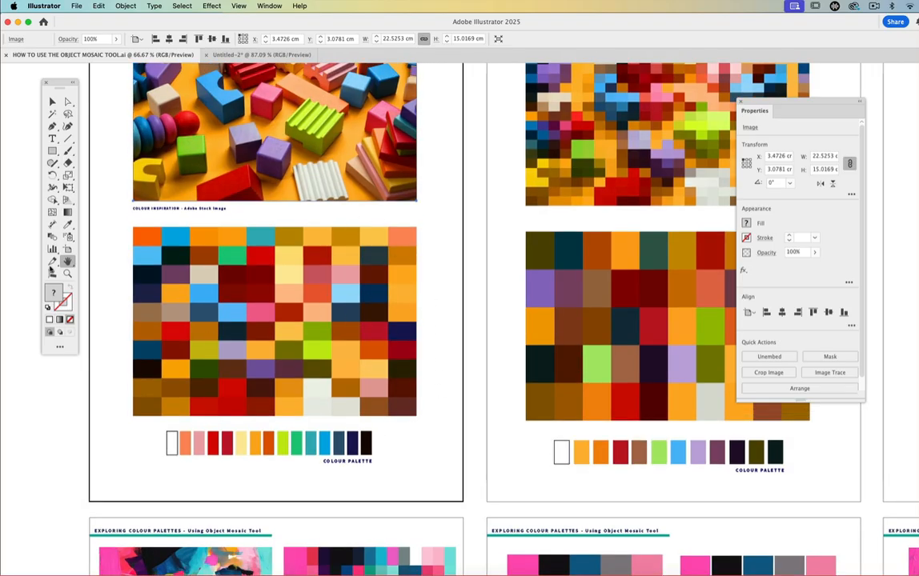
{"action": "scroll", "coordinate": [184, 261], "scroll_direction": "up", "scroll_amount": 3}
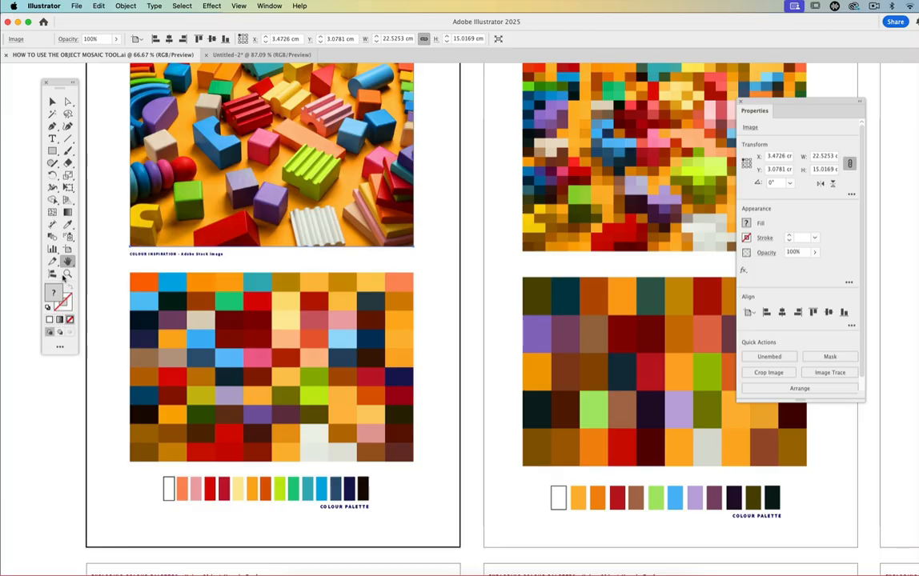
{"action": "left_click_drag", "start_coordinate": [241, 258], "coordinate": [247, 306]}
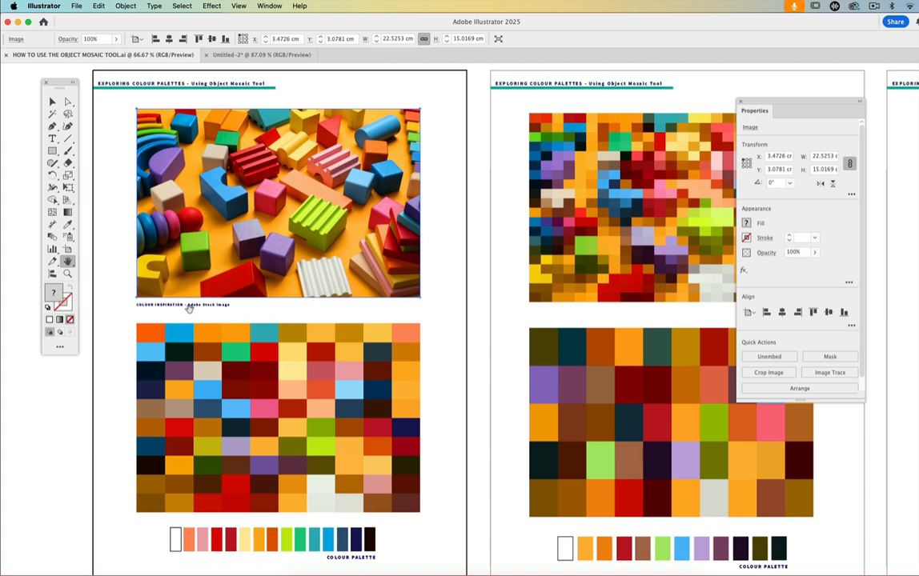
{"action": "left_click", "coordinate": [68, 273]}
{"action": "left_click_drag", "start_coordinate": [271, 469], "coordinate": [271, 462]}
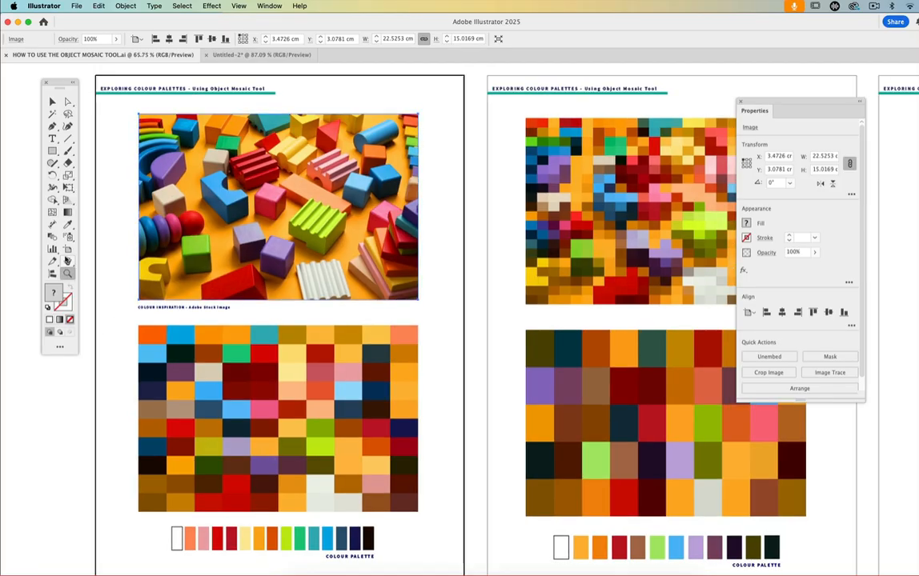
{"action": "left_click", "coordinate": [67, 262]}
{"action": "left_click_drag", "start_coordinate": [606, 282], "coordinate": [316, 271]}
{"action": "left_click_drag", "start_coordinate": [358, 325], "coordinate": [349, 301]}
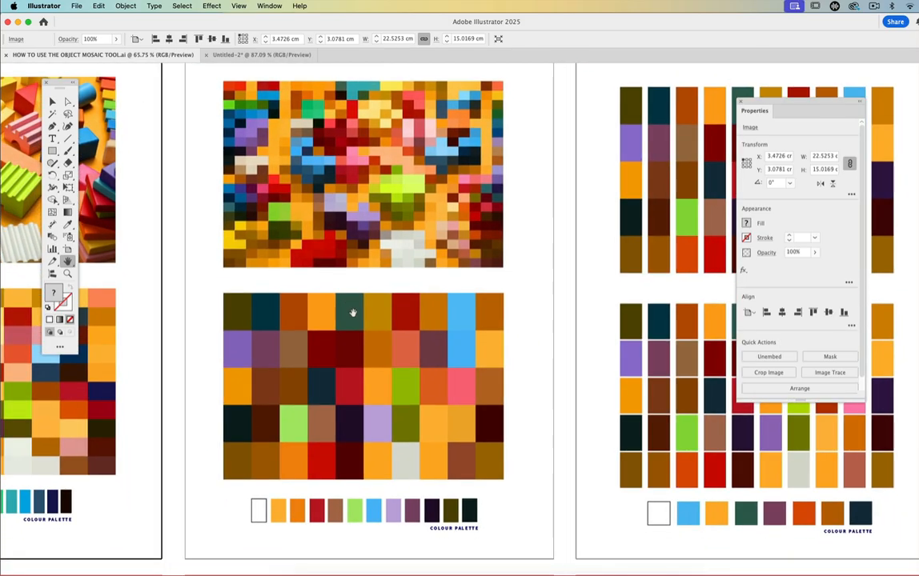
- Return to the Untitled-2 document and duplicate the upper photo straight across onto the second artboard, at X about 225.6 mm, clearing the view of it
{"action": "left_click", "coordinate": [229, 56]}
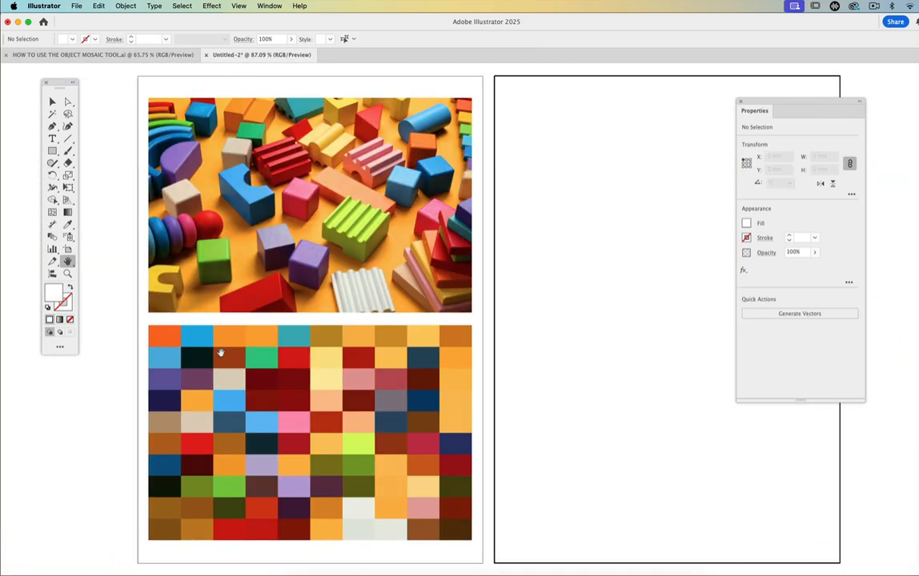
{"action": "left_click_drag", "start_coordinate": [280, 289], "coordinate": [189, 290]}
{"action": "left_click", "coordinate": [51, 101]}
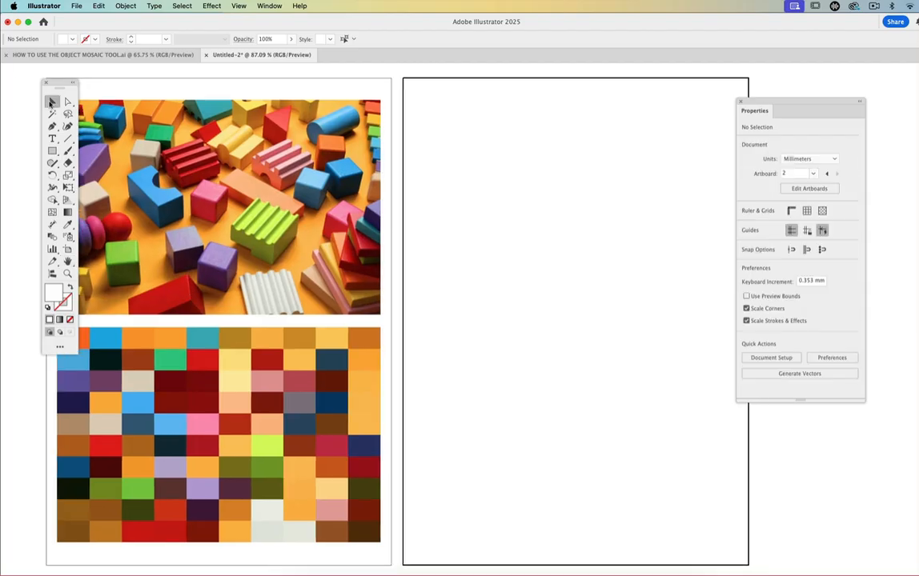
{"action": "left_click", "coordinate": [315, 229]}
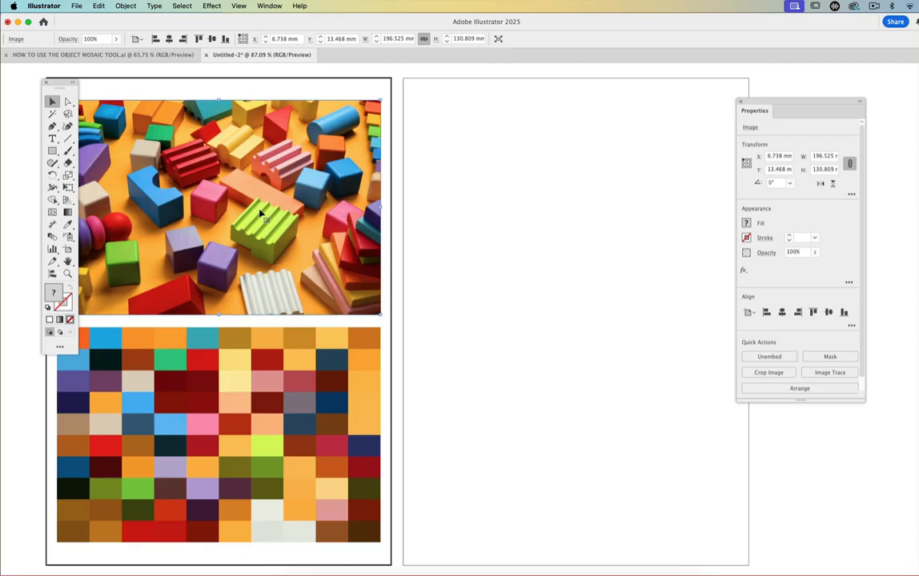
{"action": "left_click_drag", "start_coordinate": [300, 221], "coordinate": [640, 217], "text": "alt"}
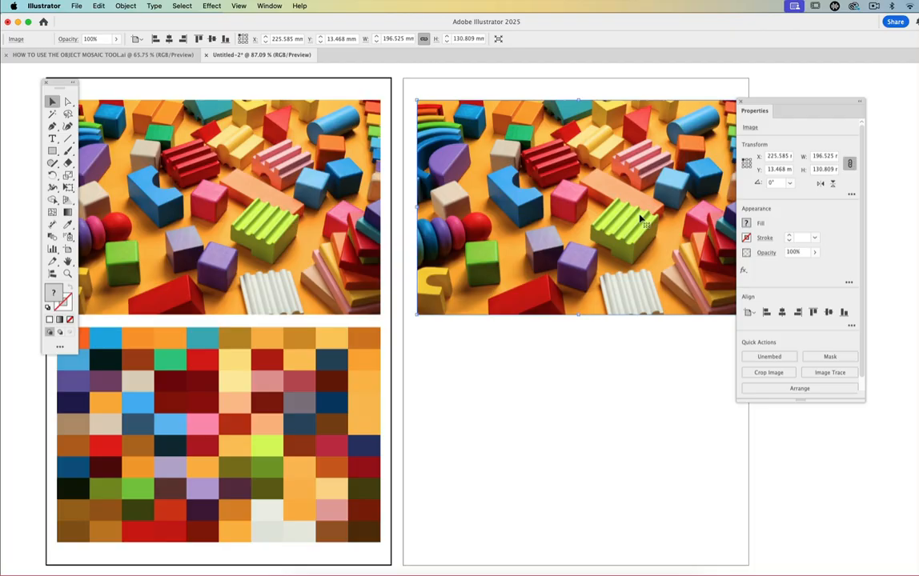
{"action": "left_click_drag", "start_coordinate": [805, 100], "coordinate": [892, 132]}
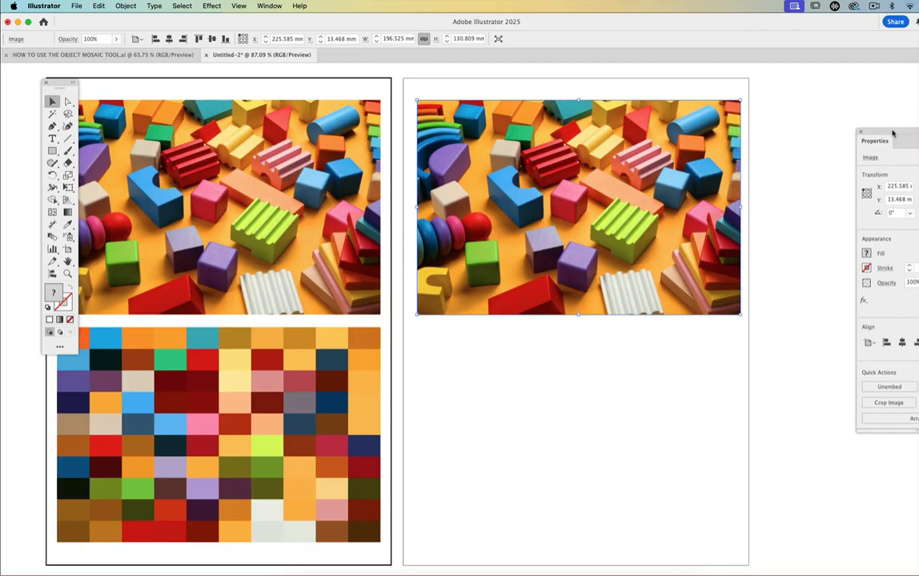
- Try an object mosaic of 15 x 10 tiles with 0 mm spacing on the second artboard's photo and undo it
{"action": "left_click", "coordinate": [122, 7]}
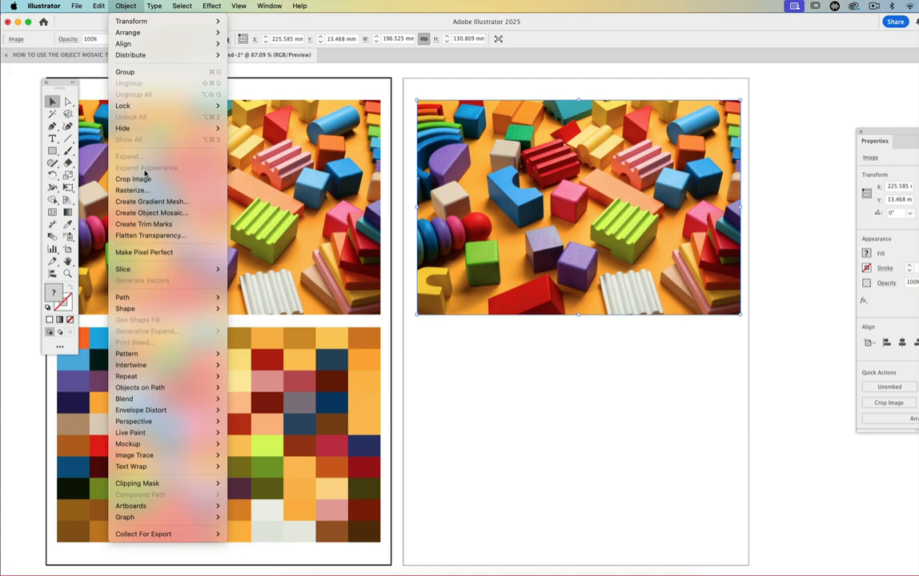
{"action": "left_click", "coordinate": [146, 213]}
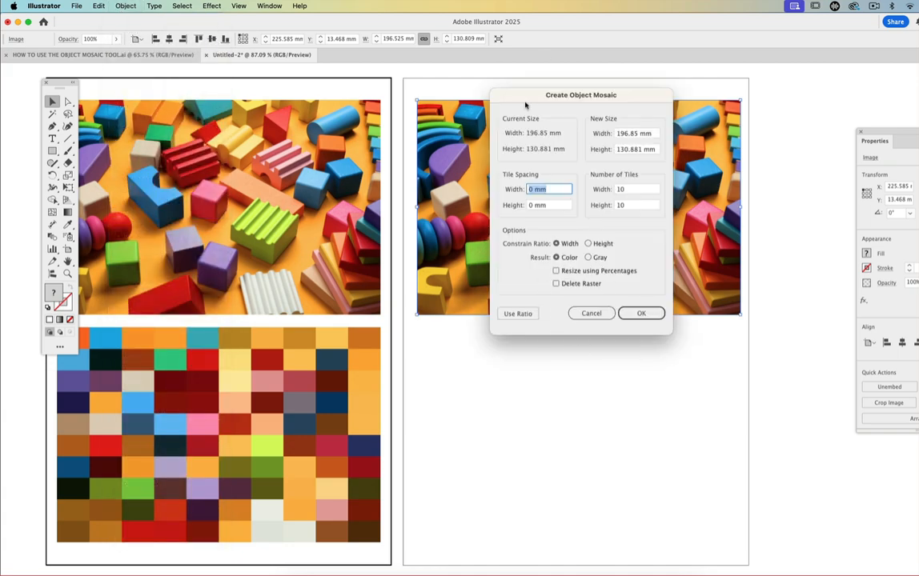
{"action": "left_click_drag", "start_coordinate": [468, 91], "coordinate": [250, 93]}
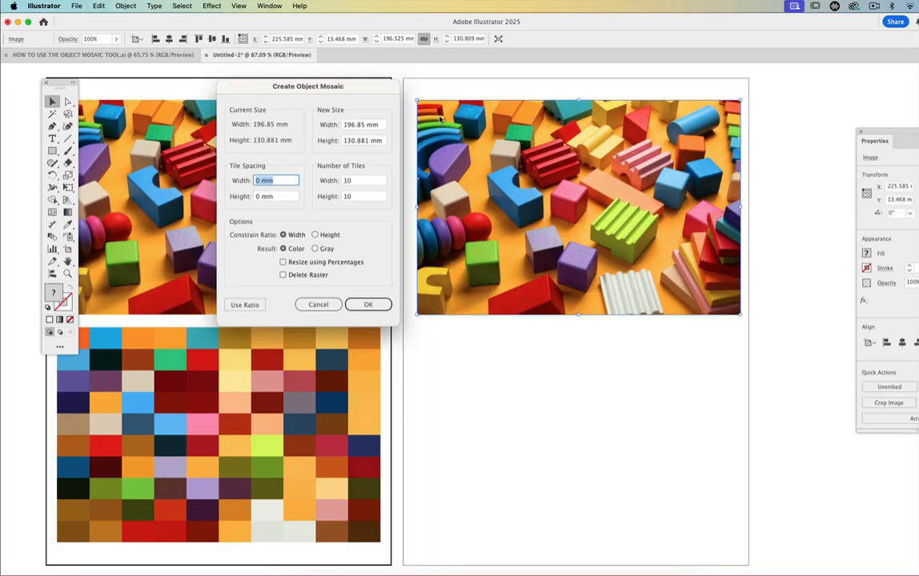
{"action": "left_click", "coordinate": [358, 183]}
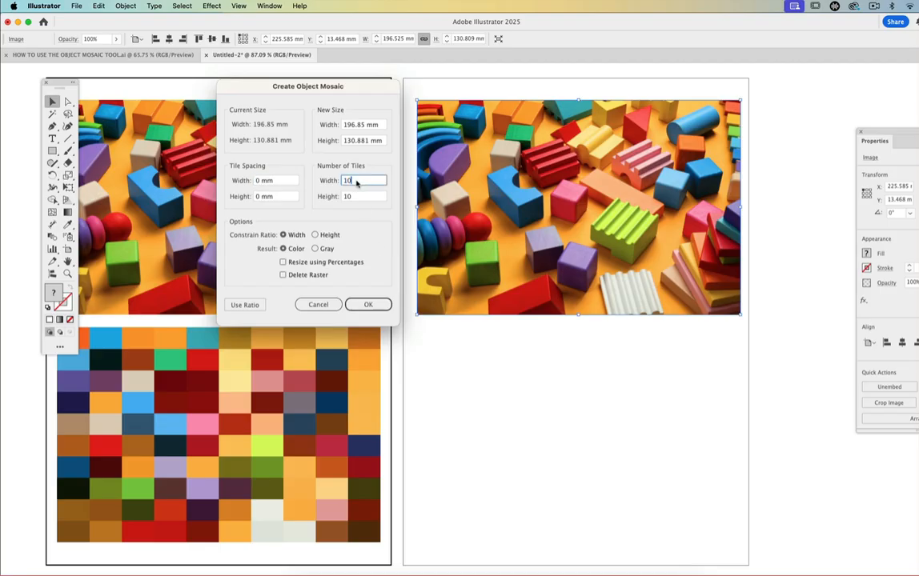
{"action": "type", "text": "15"}
{"action": "left_click", "coordinate": [369, 305]}
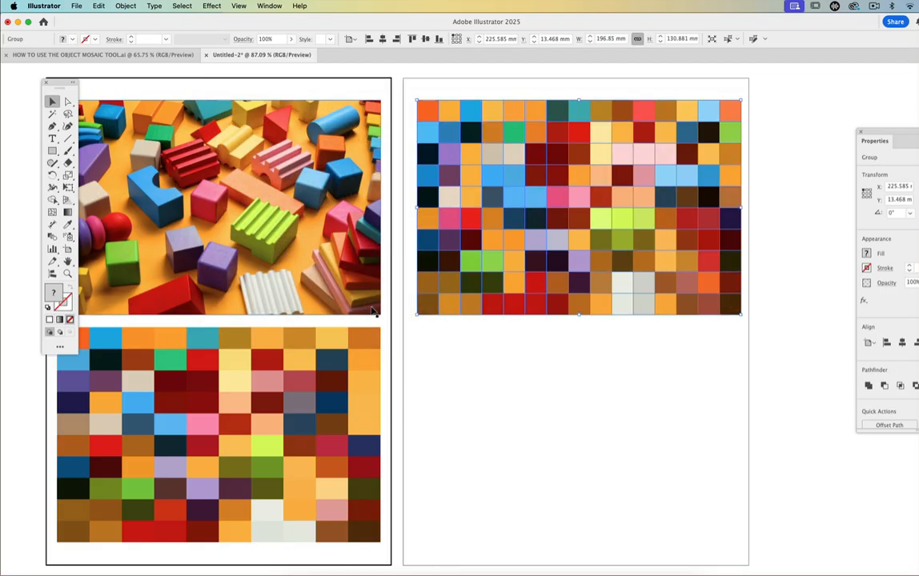
{"action": "left_click", "coordinate": [472, 360]}
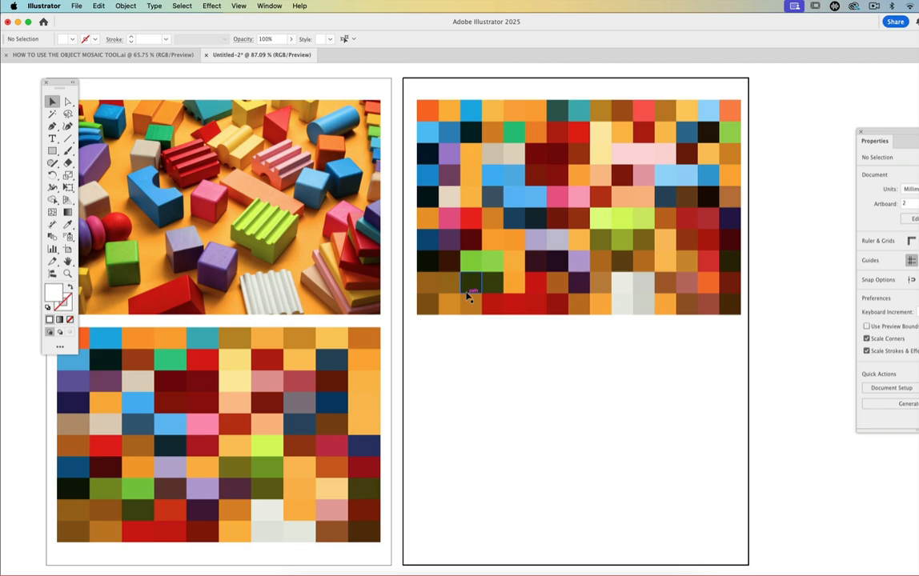
{"action": "key", "text": "super+z"}
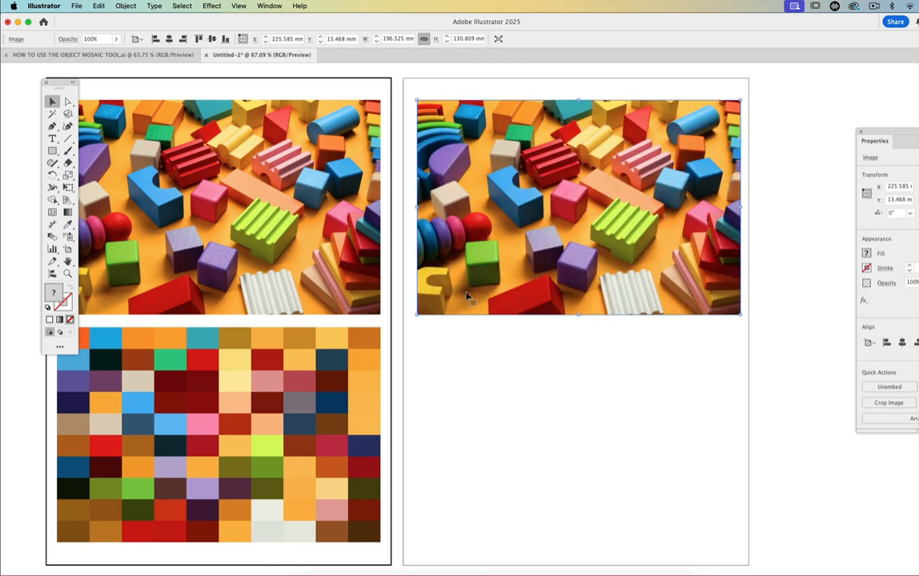
- Start another object mosaic from the second artboard's photo and set the number of tiles to 10 wide and 5 high
{"action": "left_click", "coordinate": [123, 6]}
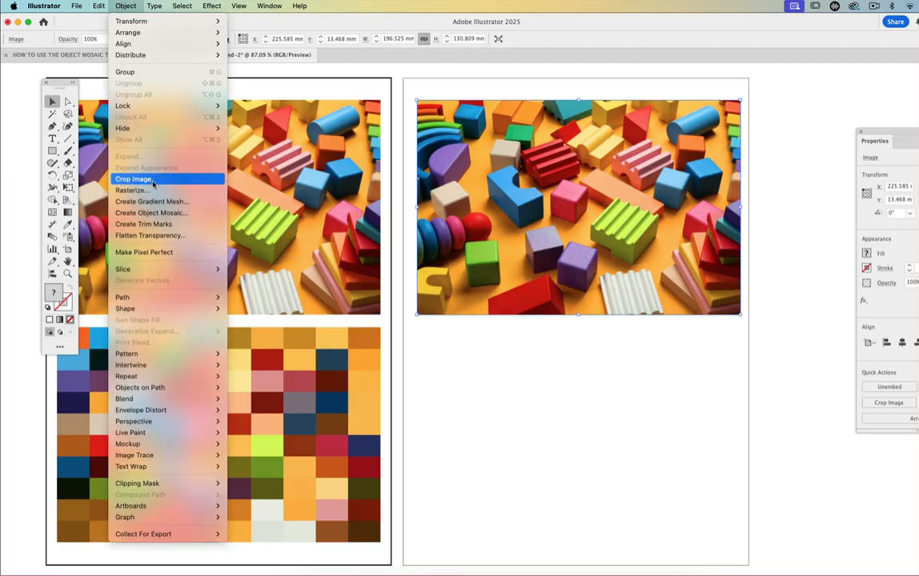
{"action": "left_click", "coordinate": [153, 213]}
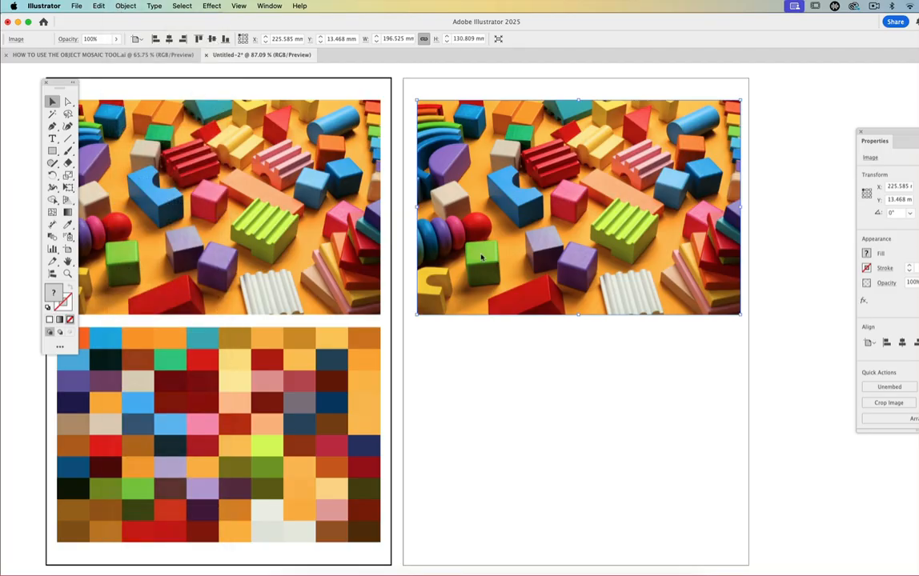
{"action": "left_click_drag", "start_coordinate": [256, 94], "coordinate": [225, 113]}
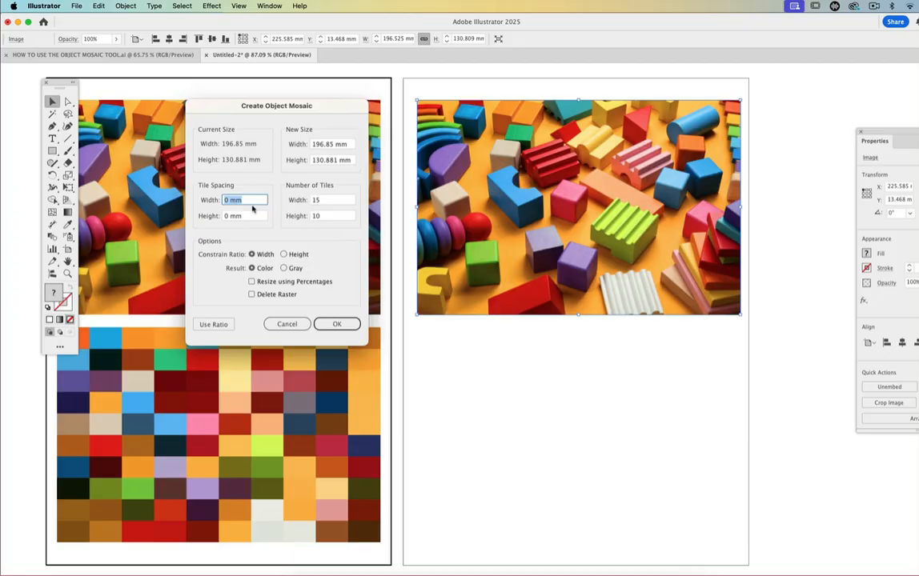
{"action": "left_click", "coordinate": [325, 202]}
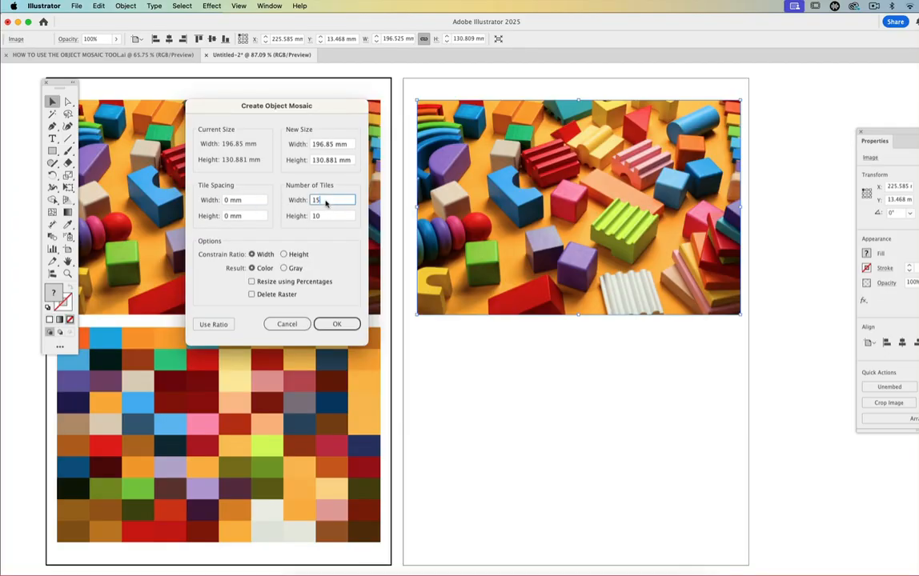
{"action": "type", "text": "0"}
{"action": "left_click", "coordinate": [320, 216]}
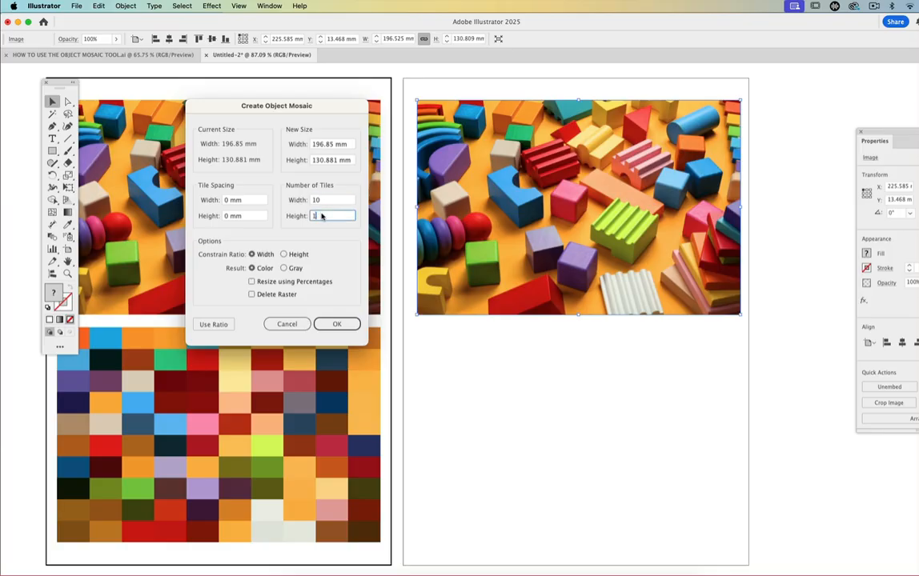
{"action": "type", "text": "5"}
- Set the mosaic's tile spacing to 0.1 mm in both width and height
{"action": "left_click", "coordinate": [228, 200]}
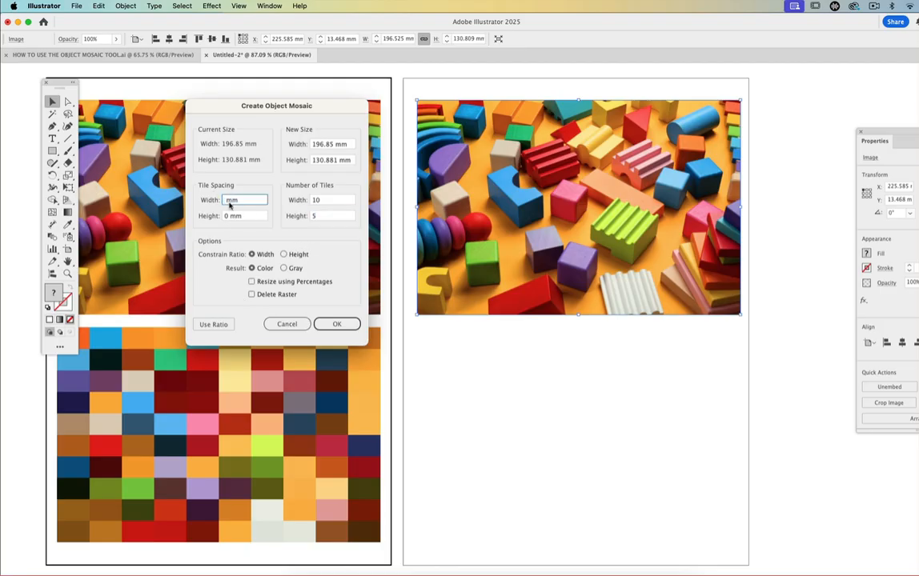
{"action": "type", "text": "0.1"}
{"action": "left_click", "coordinate": [229, 218]}
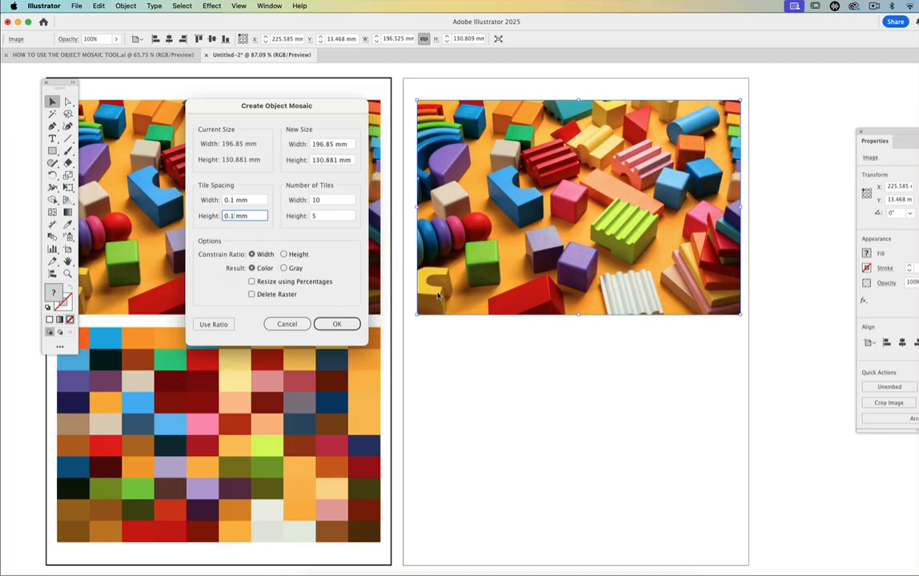
- Change the tile spacing to 0.3 mm in width and height, create the mosaic and deselect it
{"action": "left_click", "coordinate": [235, 201]}
{"action": "key", "text": "BackSpace"}
{"action": "key", "text": "BackSpace"}
{"action": "type", "text": "3"}
{"action": "left_click", "coordinate": [233, 218]}
{"action": "key", "text": "BackSpace"}
{"action": "type", "text": "3"}
{"action": "left_click", "coordinate": [336, 324]}
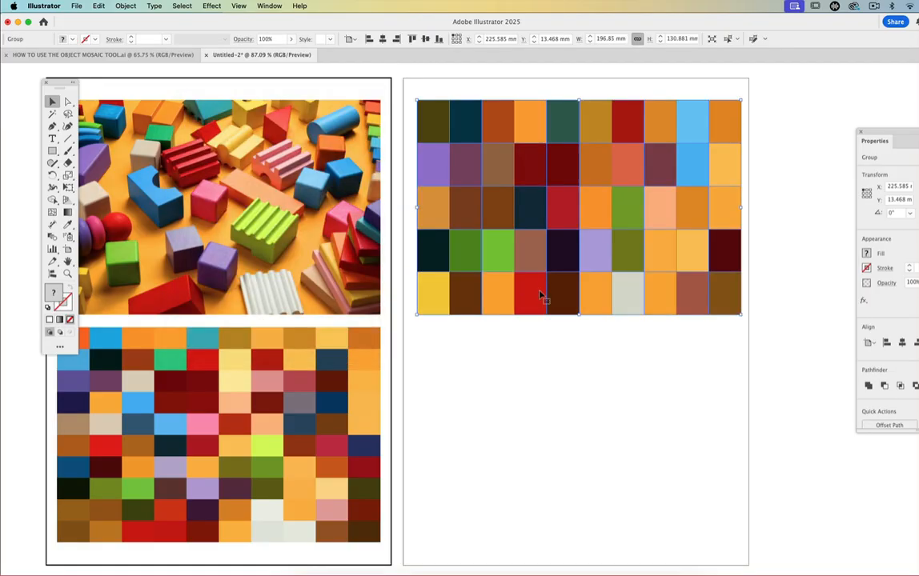
{"action": "left_click", "coordinate": [531, 338]}
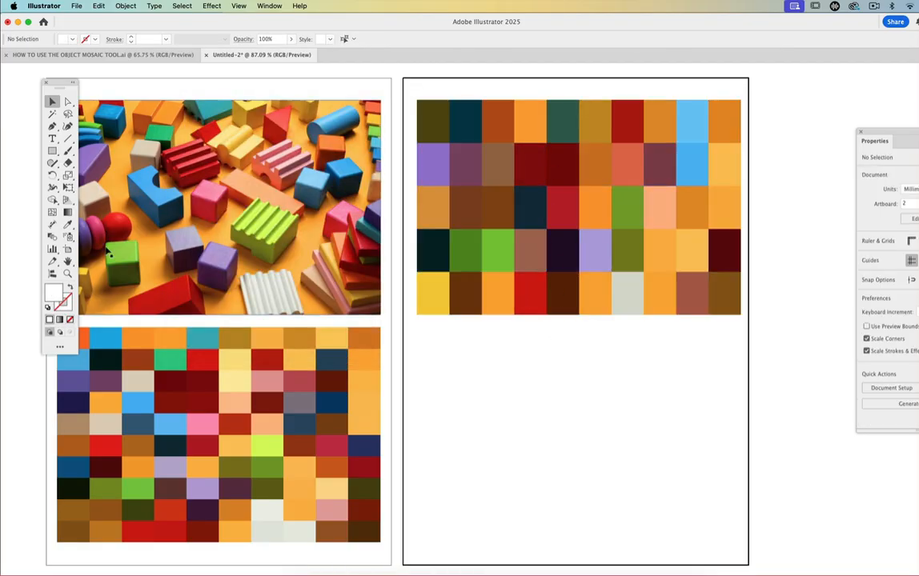
- Inspect the gaps between the new mosaic's tiles at 200% and move the mosaic about 12.5 mm down off the photo underneath
{"action": "left_click", "coordinate": [67, 272]}
{"action": "left_click", "coordinate": [565, 292]}
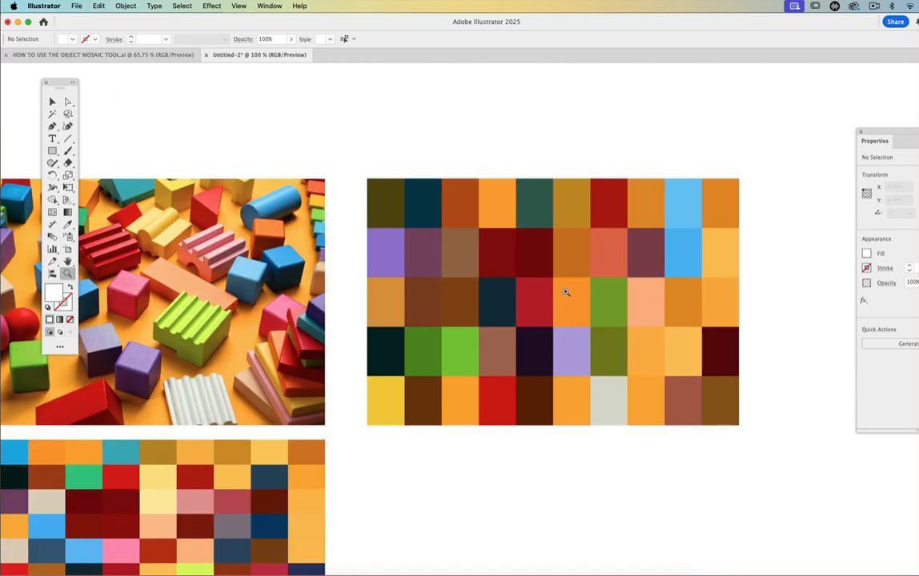
{"action": "left_click", "coordinate": [564, 293]}
{"action": "left_click", "coordinate": [556, 291]}
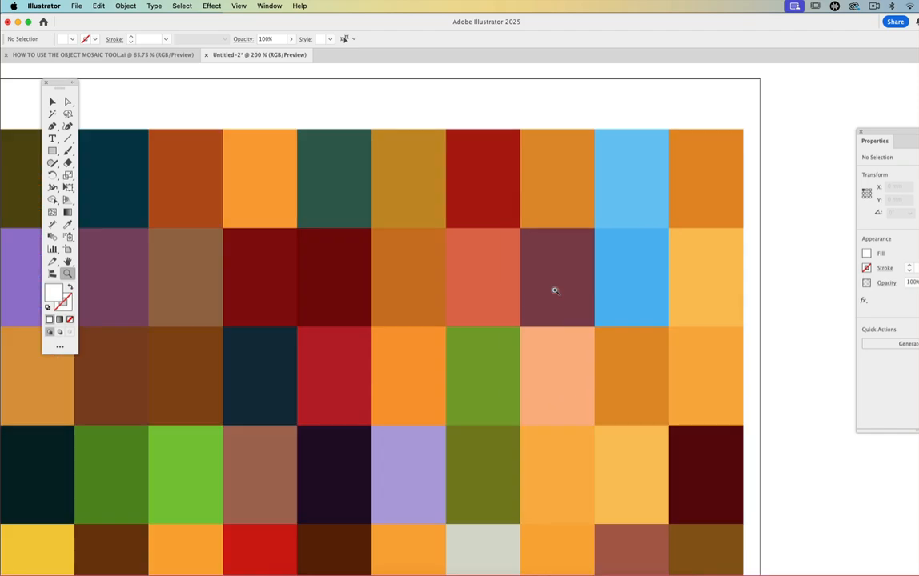
{"action": "left_click", "coordinate": [52, 102]}
{"action": "left_click_drag", "start_coordinate": [159, 164], "coordinate": [165, 213]}
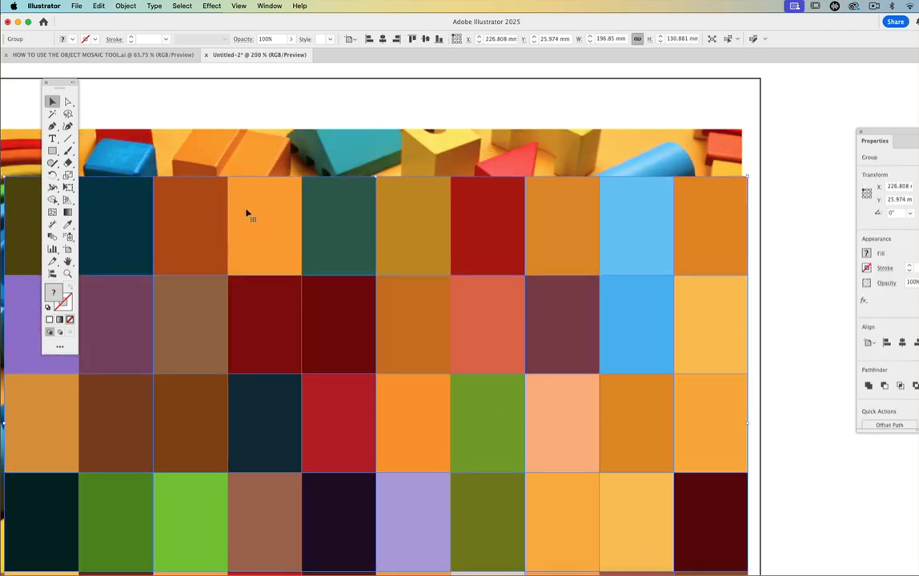
- Undo the mosaic's move and its creation, and view the second artboard's photo at 100%
{"action": "key", "text": "super+z"}
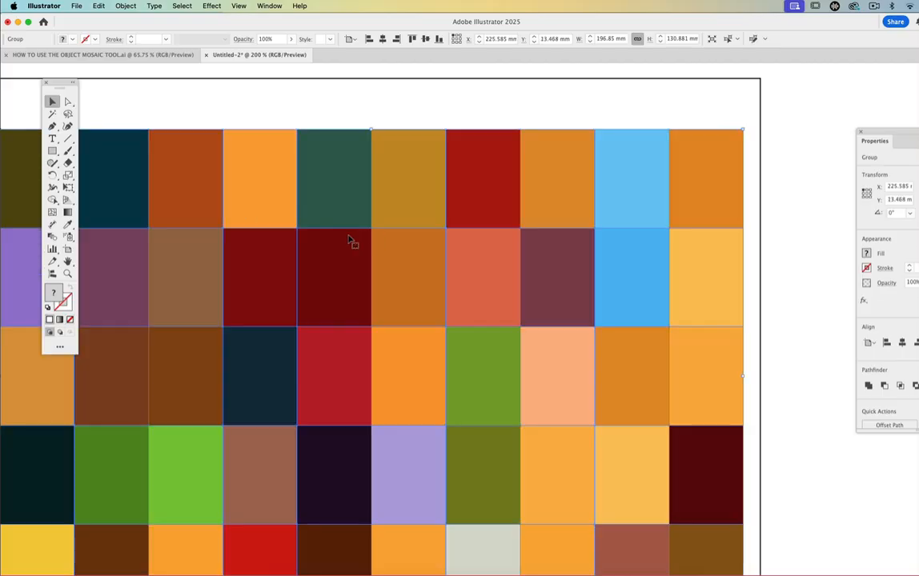
{"action": "key", "text": "super+z"}
{"action": "key", "text": "z"}
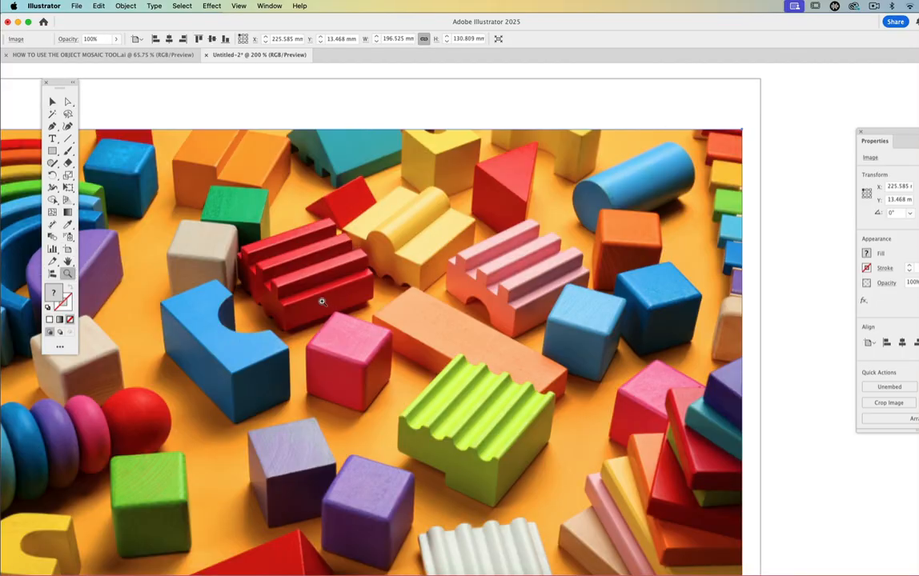
{"action": "left_click", "coordinate": [322, 301], "text": "alt"}
{"action": "left_click", "coordinate": [327, 309], "text": "alt"}
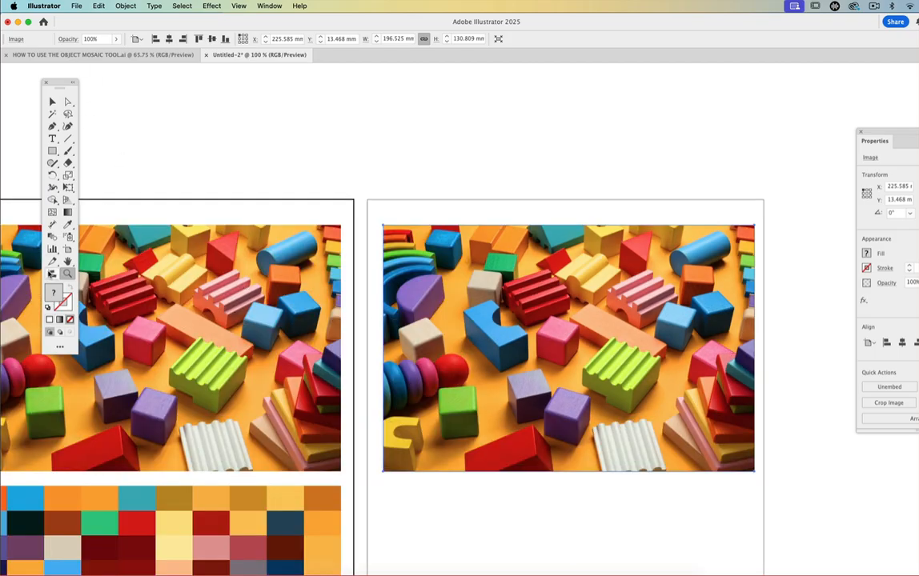
- Open Create Object Mosaic for the second artboard's photo and set the tile spacing to 2.822 mm width and 1.058 mm height
{"action": "left_click", "coordinate": [67, 261]}
{"action": "left_click_drag", "start_coordinate": [268, 277], "coordinate": [193, 201]}
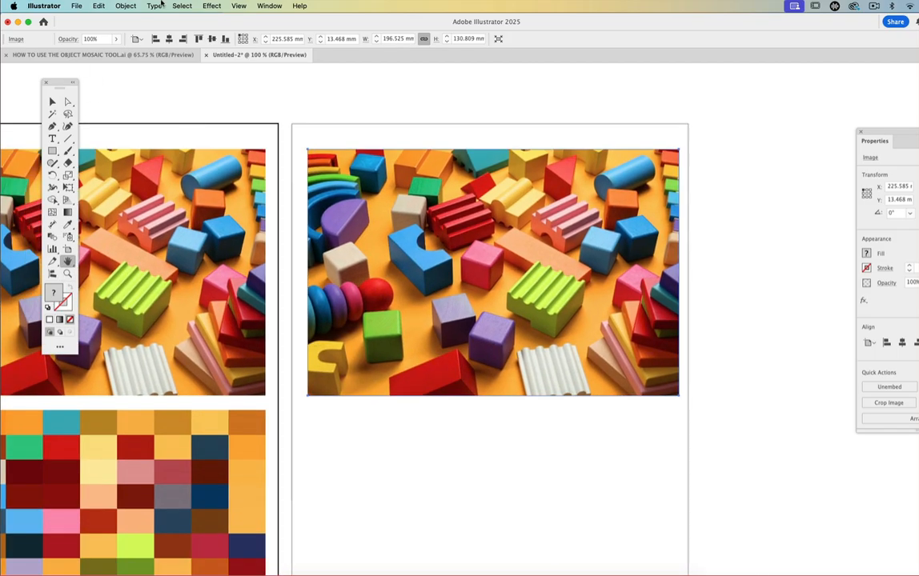
{"action": "left_click", "coordinate": [128, 8]}
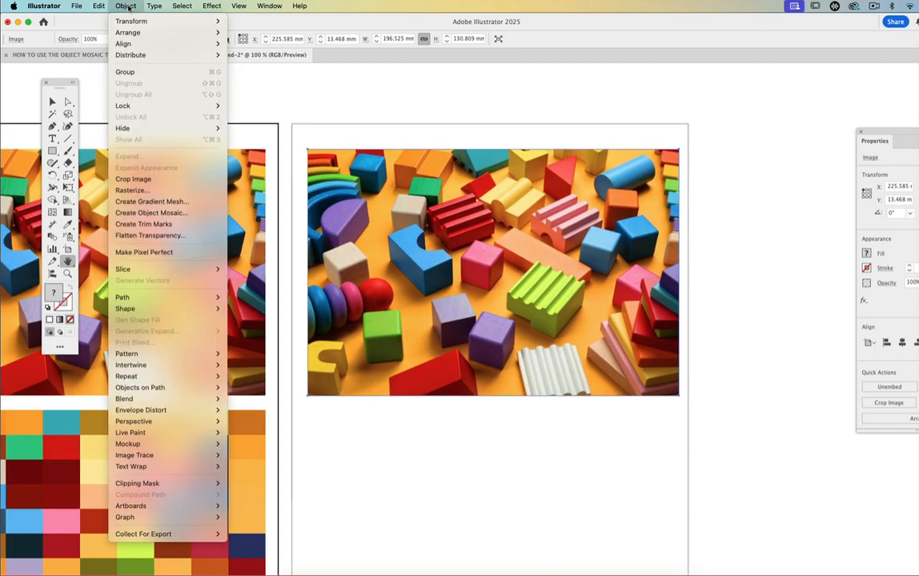
{"action": "left_click", "coordinate": [140, 214]}
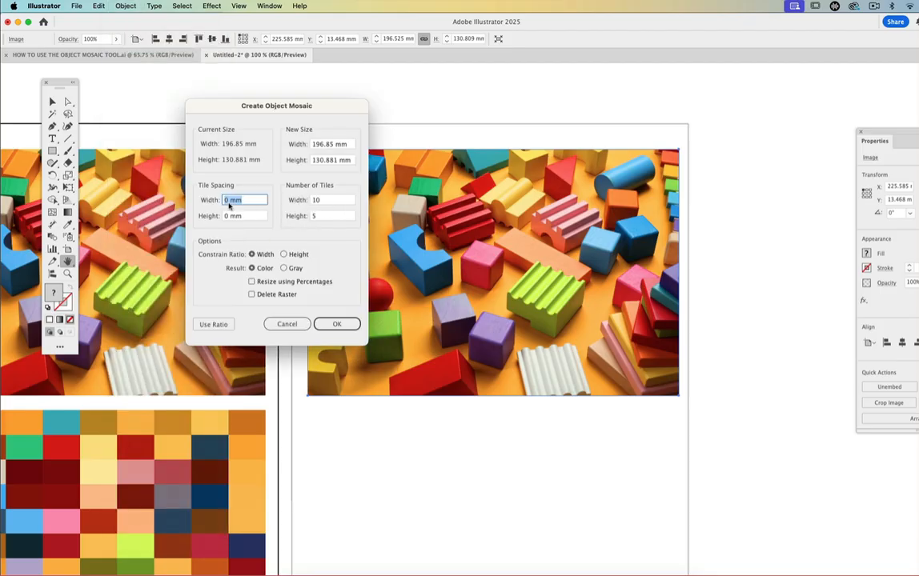
{"action": "left_click", "coordinate": [233, 200]}
{"action": "key", "text": "BackSpace"}
{"action": "type", "text": "10"}
{"action": "key", "text": "BackSpace"}
{"action": "type", "text": "5"}
{"action": "left_click", "coordinate": [229, 216]}
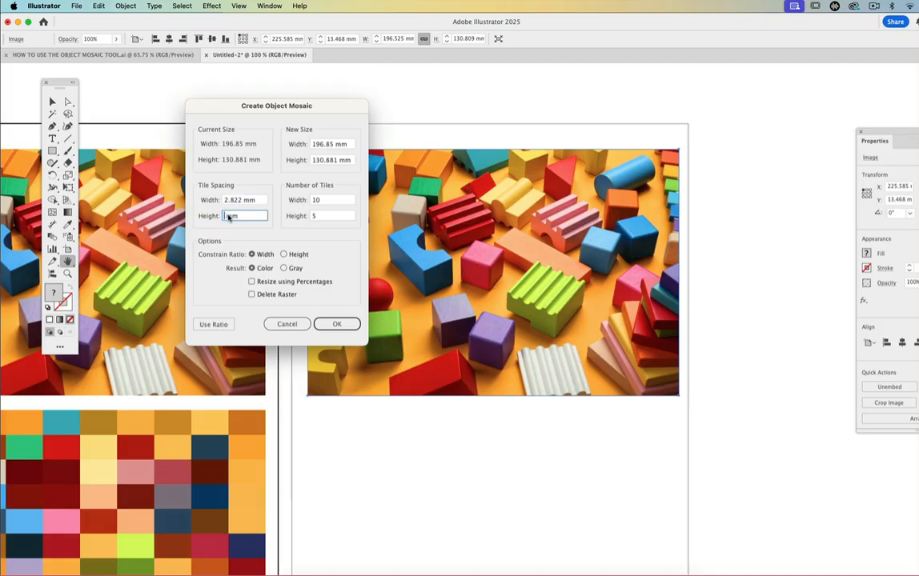
{"action": "type", "text": "5"}
- Constrain the mosaic ratio to width with a colour result, apply the ratio to the tile count and create the mosaic
{"action": "left_click", "coordinate": [252, 254]}
{"action": "left_click", "coordinate": [214, 324]}
{"action": "left_click", "coordinate": [339, 325]}
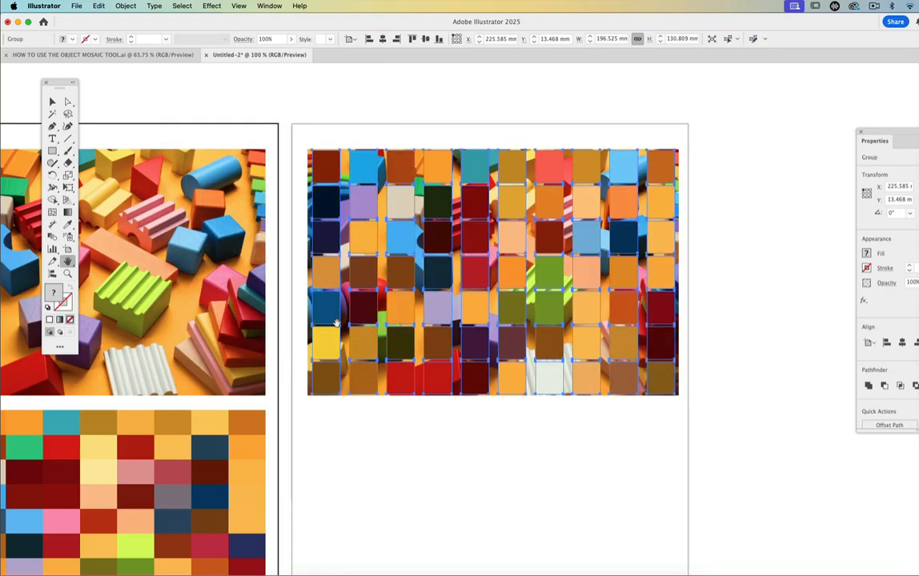
- Move the spaced mosaic about 136 mm down into the blank area below the photo on the second artboard
{"action": "left_click", "coordinate": [52, 101]}
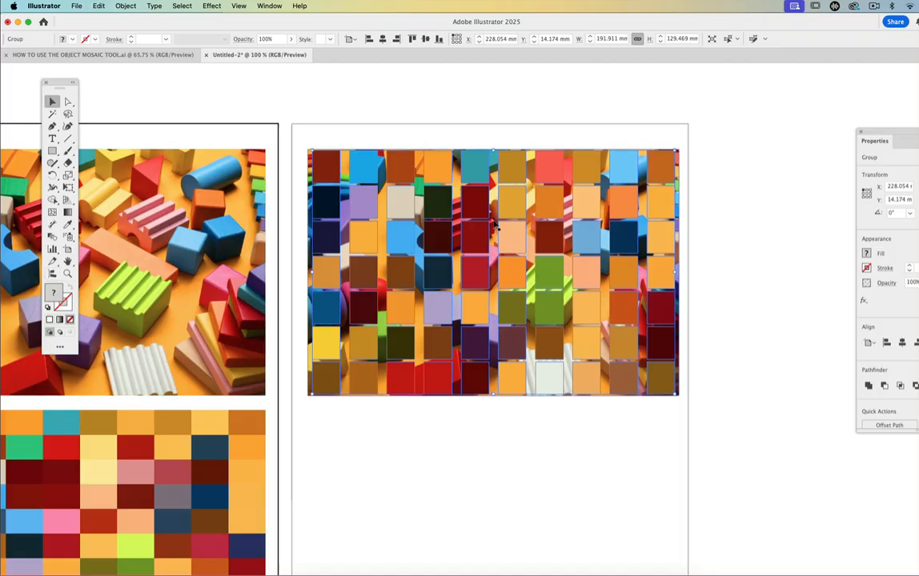
{"action": "left_click", "coordinate": [68, 262]}
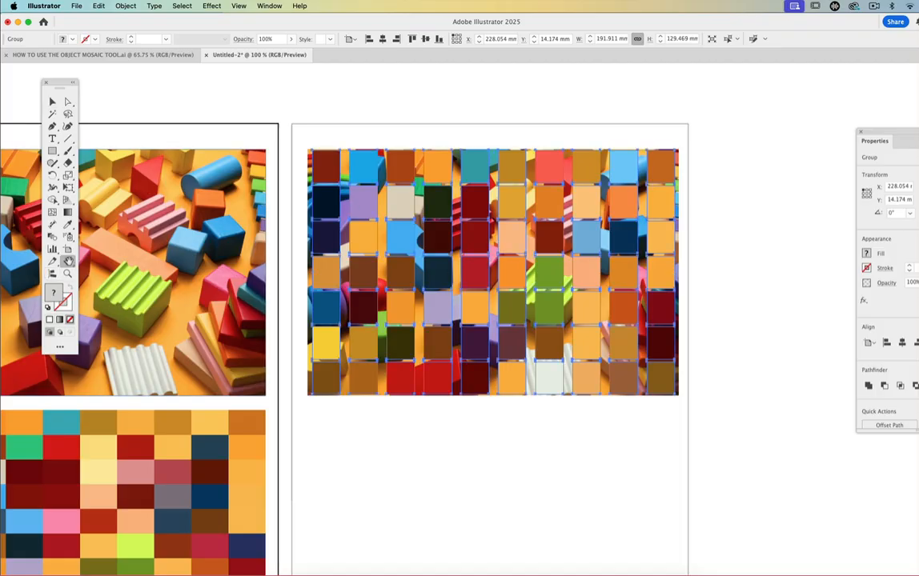
{"action": "left_click_drag", "start_coordinate": [371, 390], "coordinate": [353, 294]}
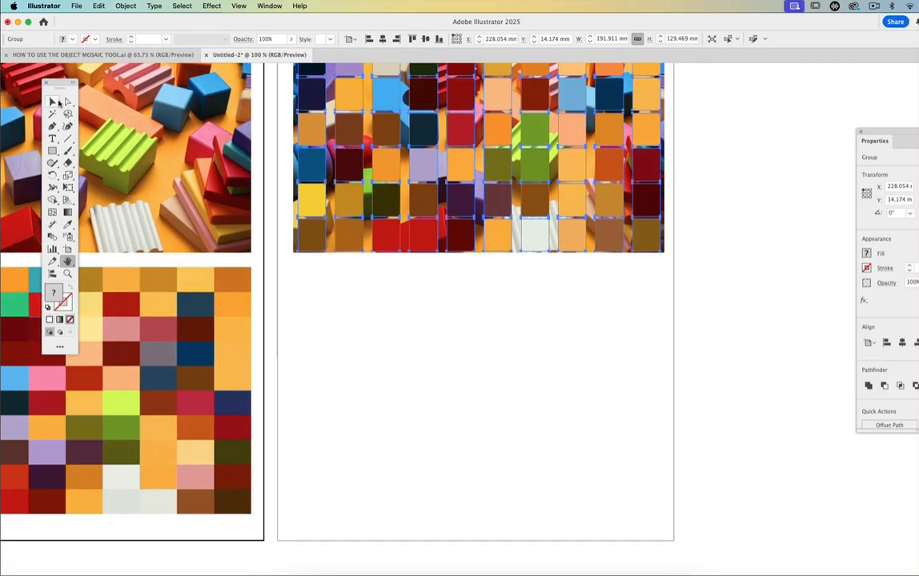
{"action": "left_click", "coordinate": [52, 102]}
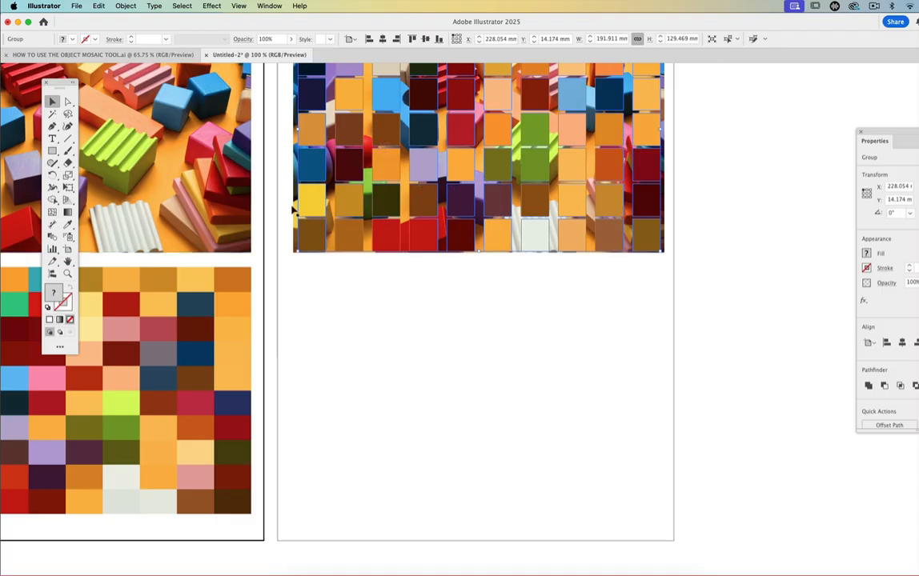
{"action": "left_click_drag", "start_coordinate": [350, 144], "coordinate": [351, 397]}
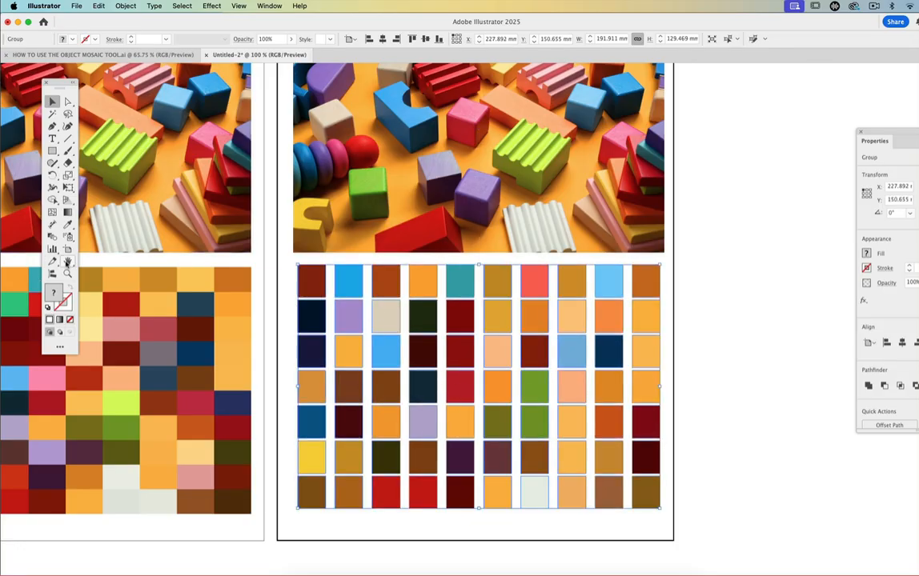
- Select the second artboard's photo, open Create Object Mosaic for it and turn on Delete Raster
{"action": "left_click", "coordinate": [68, 263]}
{"action": "left_click_drag", "start_coordinate": [339, 291], "coordinate": [316, 447]}
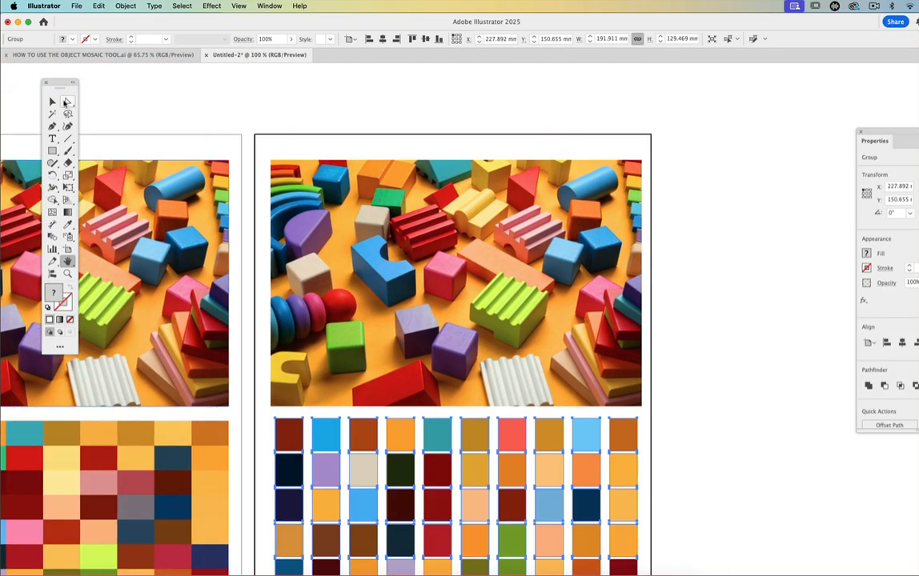
{"action": "left_click", "coordinate": [52, 102]}
{"action": "left_click", "coordinate": [423, 199]}
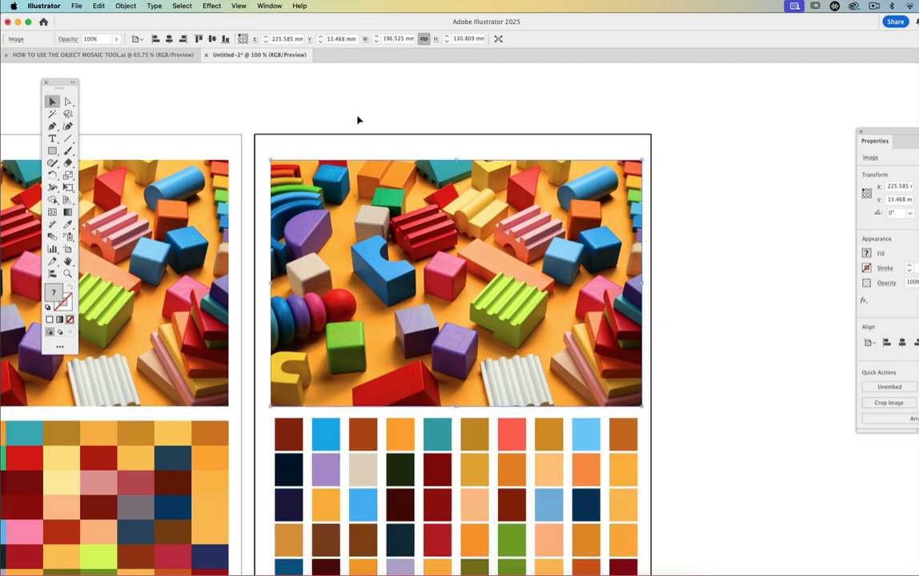
{"action": "left_click", "coordinate": [125, 6]}
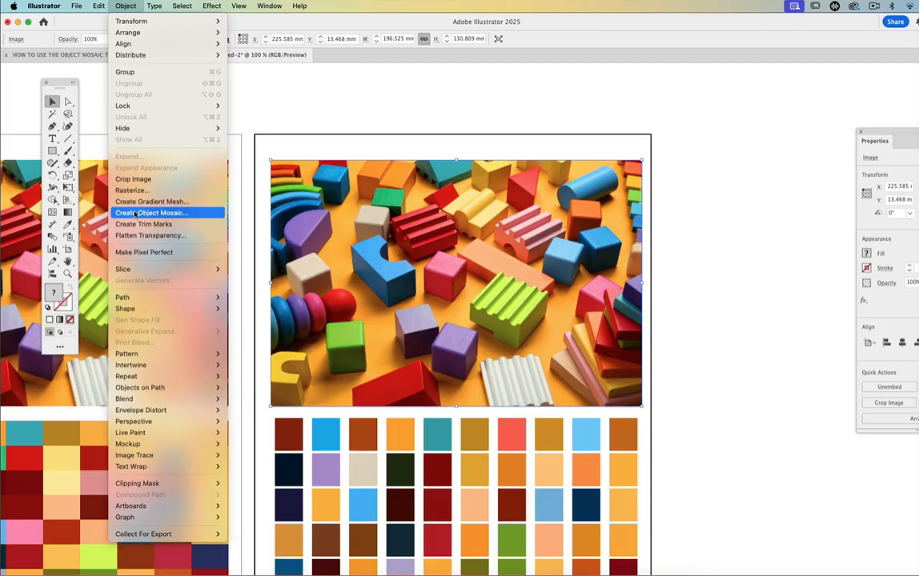
{"action": "left_click", "coordinate": [136, 212]}
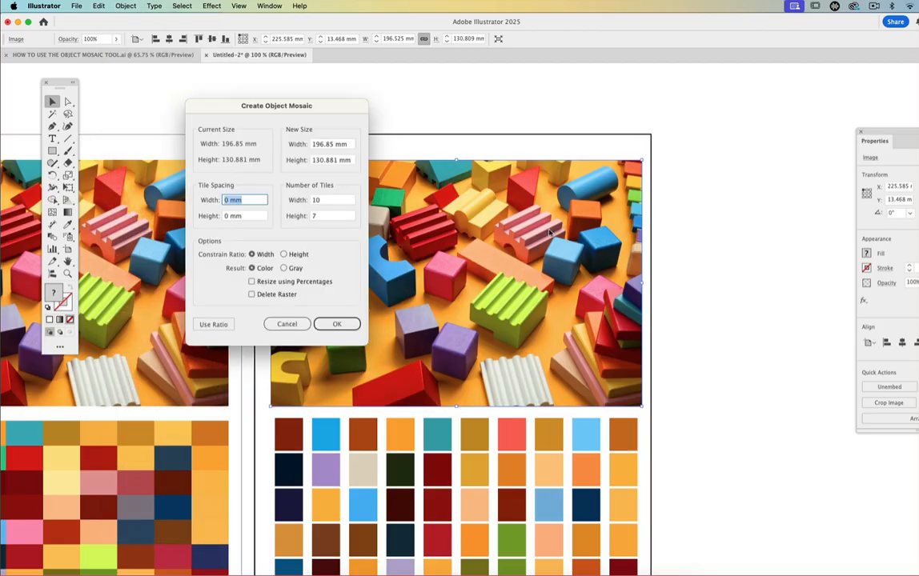
{"action": "left_click", "coordinate": [252, 294]}
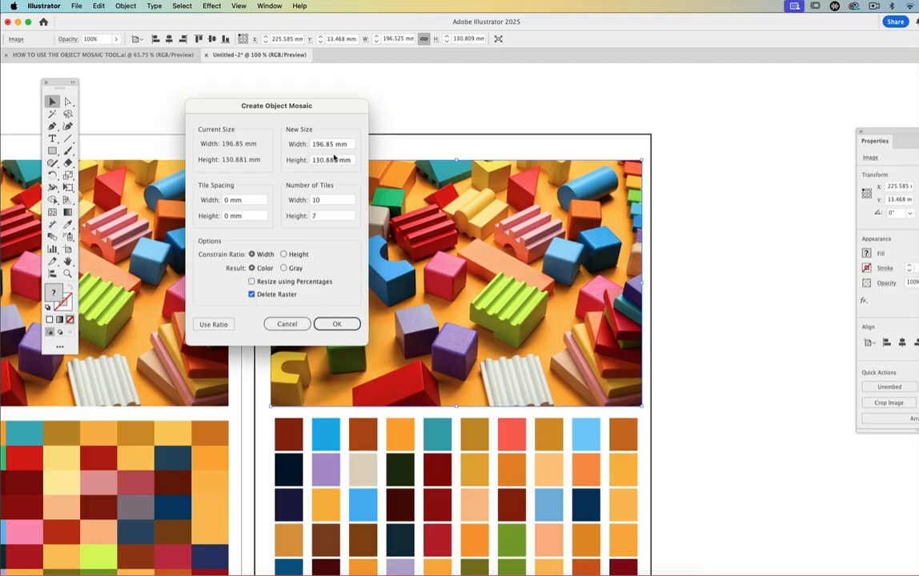
- Set 15 by 8 tiles with spacing in width only, create the mosaic in place of the photo and deselect it
{"action": "double_click", "coordinate": [320, 201]}
{"action": "double_click", "coordinate": [319, 216]}
{"action": "type", "text": "8"}
{"action": "left_click", "coordinate": [232, 200]}
{"action": "type", "text": "3"}
{"action": "left_click", "coordinate": [331, 324]}
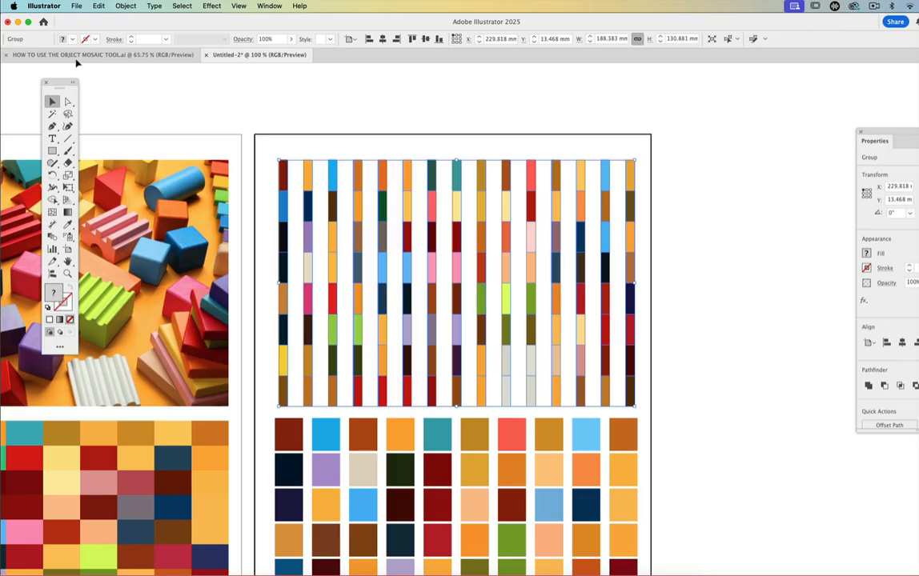
{"action": "left_click", "coordinate": [272, 101]}
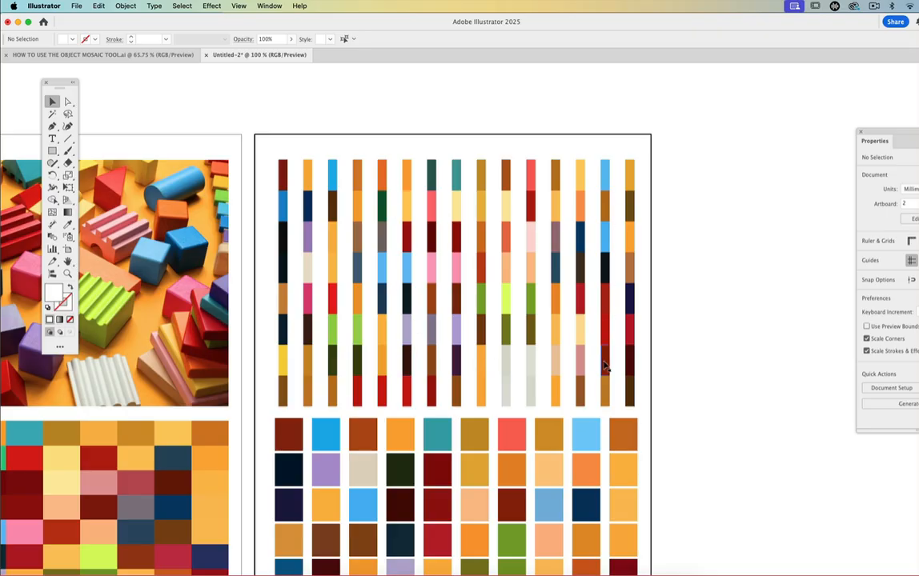
- Review both artboards' mosaics, then switch to HOW TO USE THE OBJECT MOSAIC TOOL.ai and look over its palette artboards at 33.33%
{"action": "left_click", "coordinate": [68, 260]}
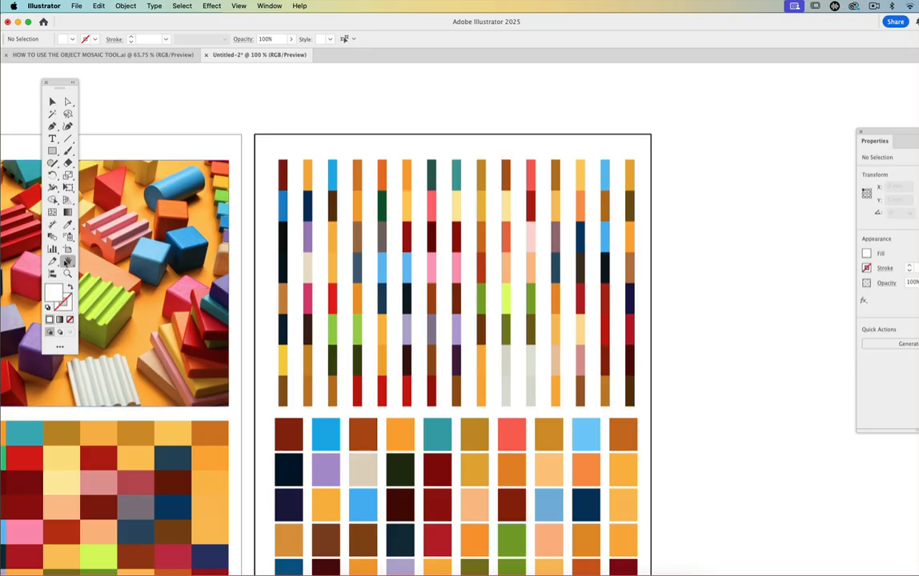
{"action": "left_click_drag", "start_coordinate": [396, 458], "coordinate": [521, 295]}
{"action": "left_click", "coordinate": [96, 54]}
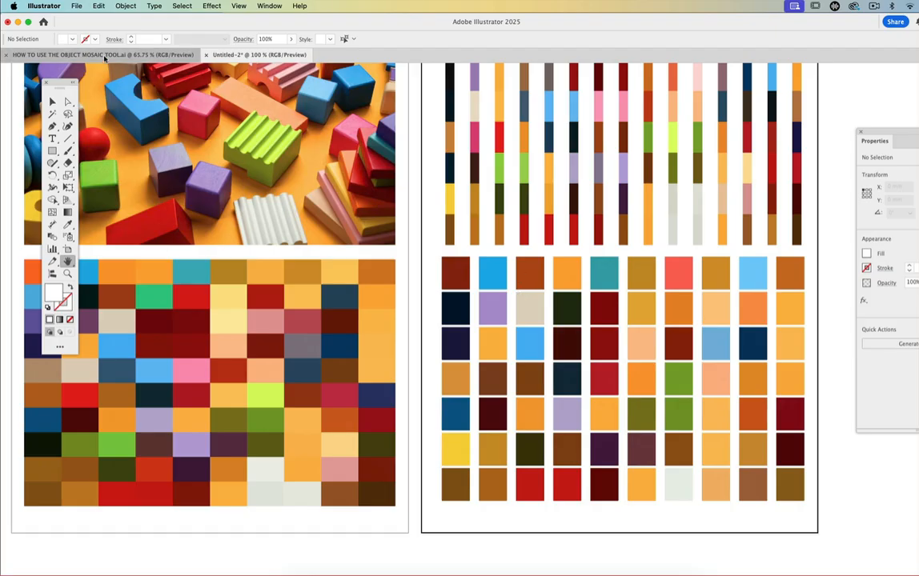
{"action": "left_click", "coordinate": [67, 273]}
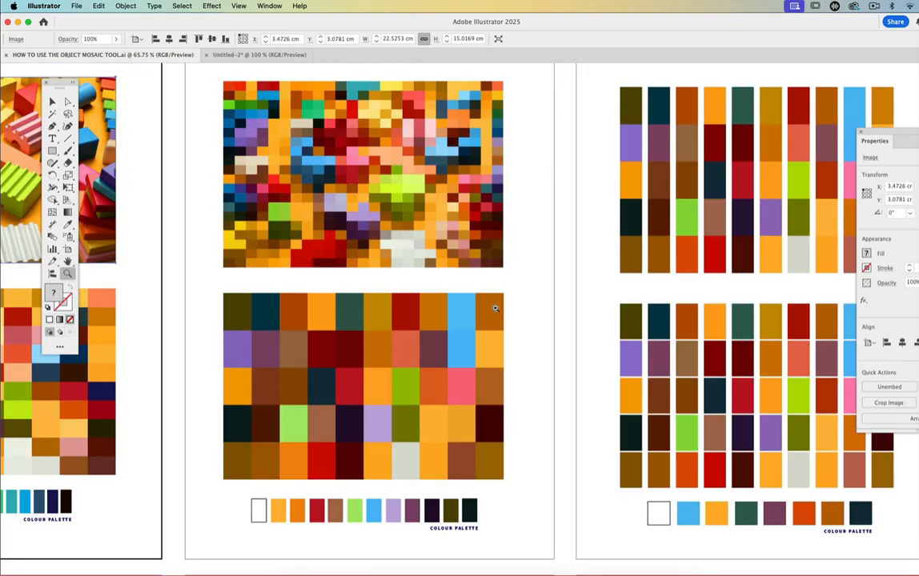
{"action": "left_click", "coordinate": [460, 310], "text": "alt"}
{"action": "left_click", "coordinate": [455, 310], "text": "alt"}
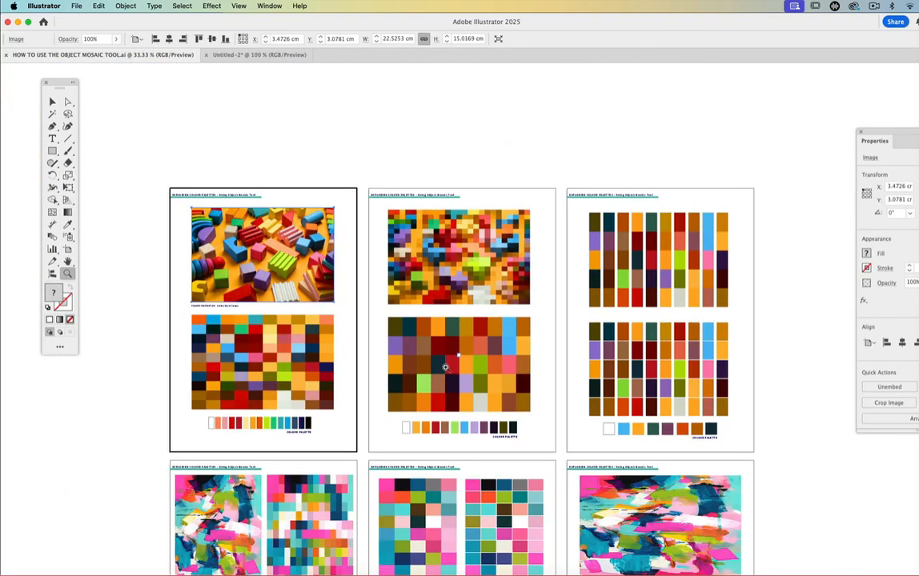
{"action": "left_click", "coordinate": [67, 261]}
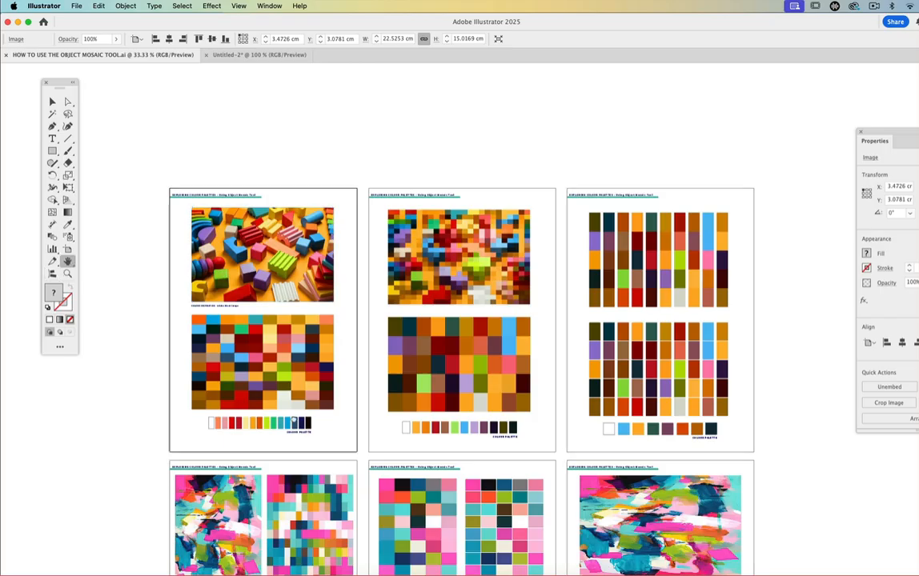
{"action": "left_click_drag", "start_coordinate": [242, 368], "coordinate": [201, 188]}
{"action": "left_click_drag", "start_coordinate": [182, 348], "coordinate": [204, 177]}
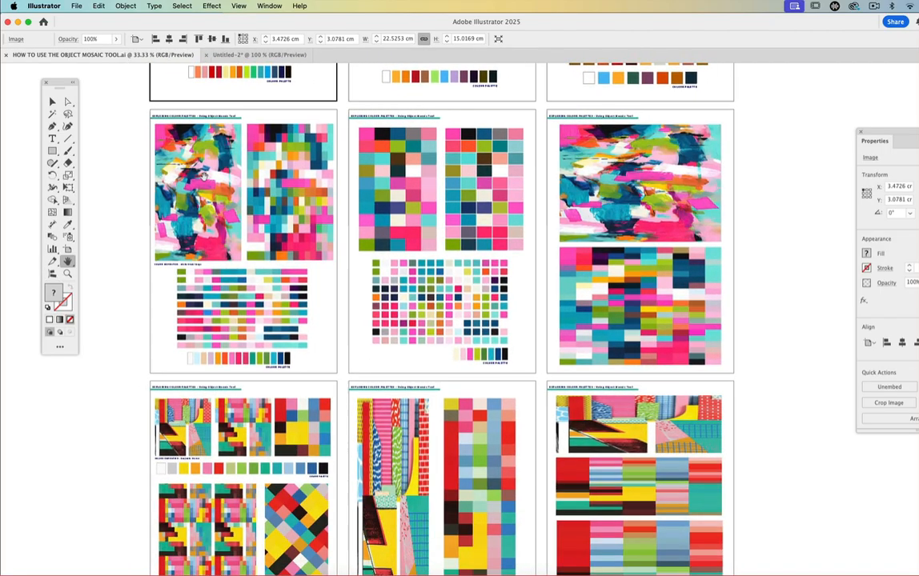
- View the abstract painting's artboard at 66.67% and select the tall painting beside its pixelated mosaic
{"action": "left_click", "coordinate": [51, 102]}
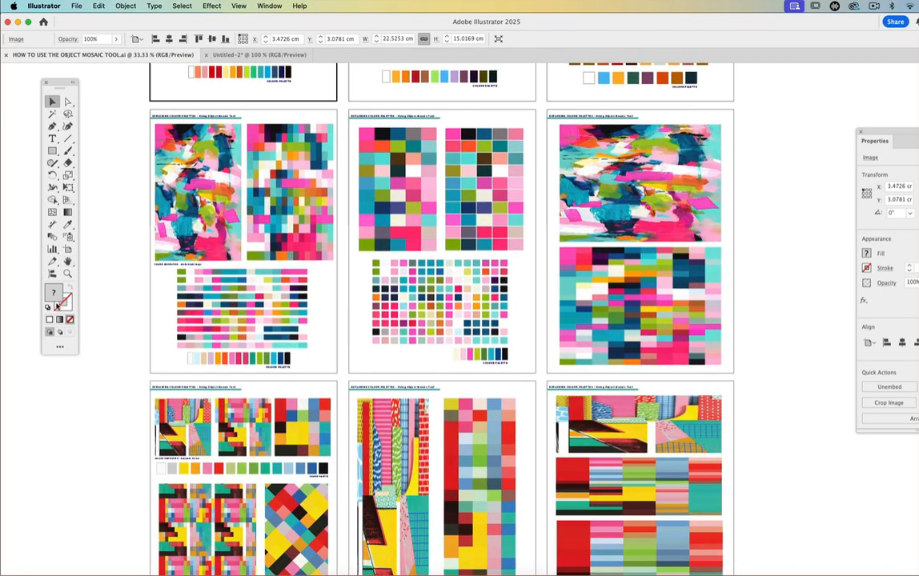
{"action": "left_click", "coordinate": [67, 273]}
{"action": "left_click", "coordinate": [258, 214]}
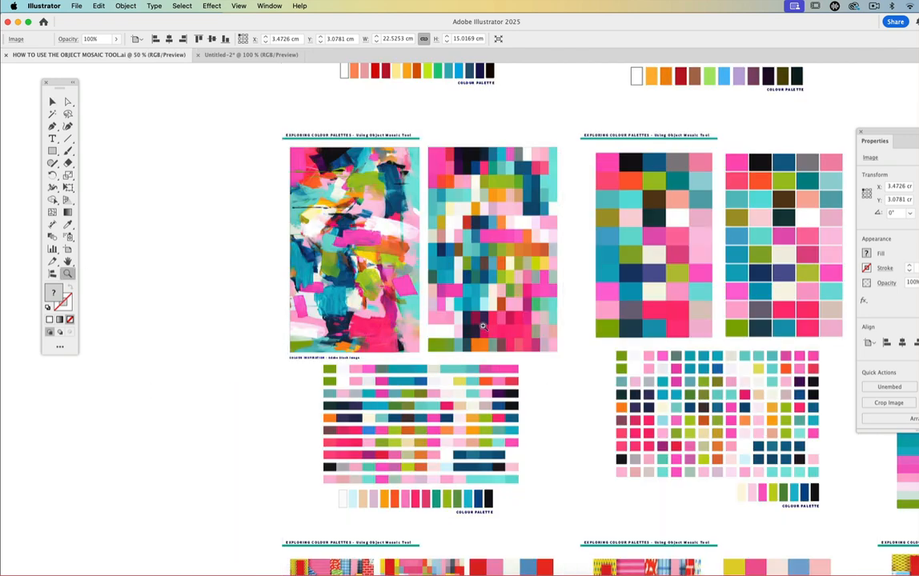
{"action": "left_click", "coordinate": [482, 326]}
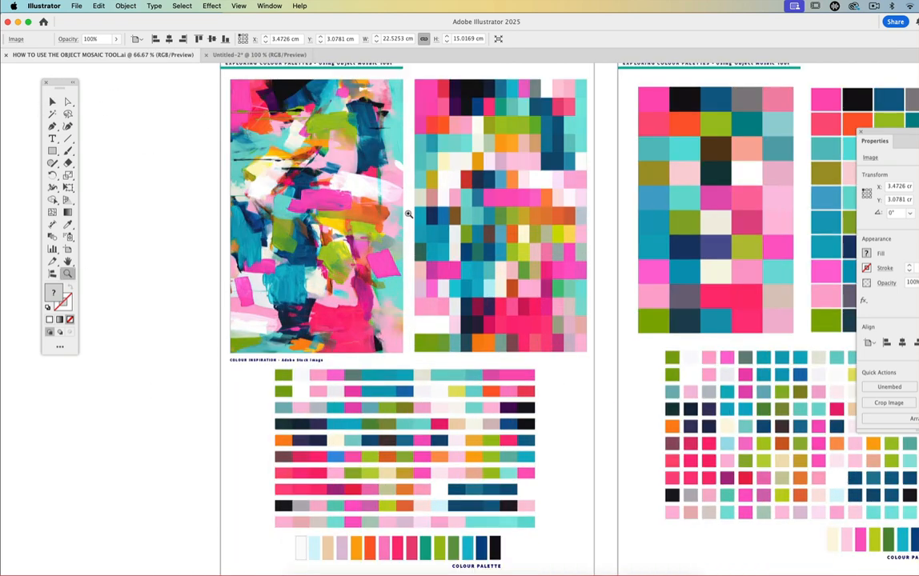
{"action": "left_click", "coordinate": [51, 102]}
{"action": "left_click", "coordinate": [244, 121]}
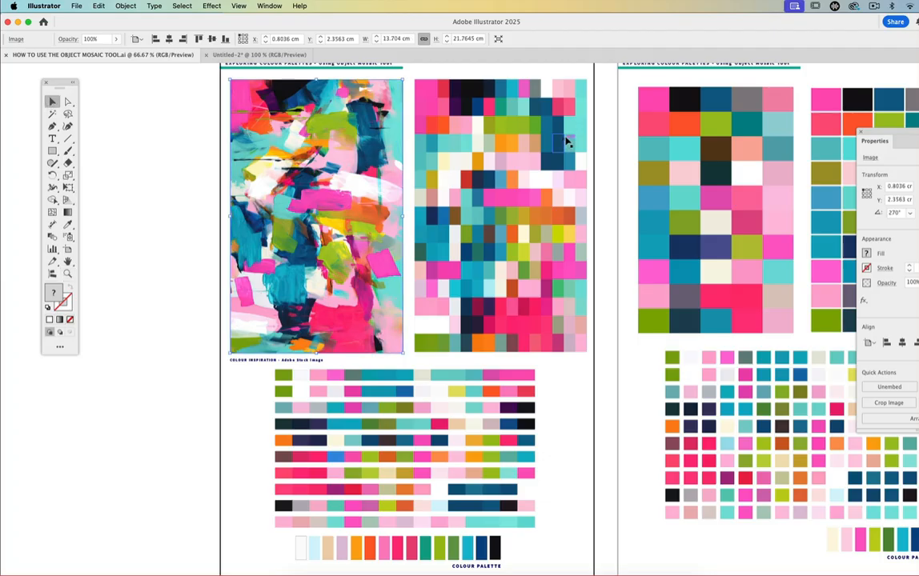
- Try converting the painting into an object mosaic of 5 by 10 tiles with Delete Raster on, and undo it
{"action": "left_click", "coordinate": [137, 6]}
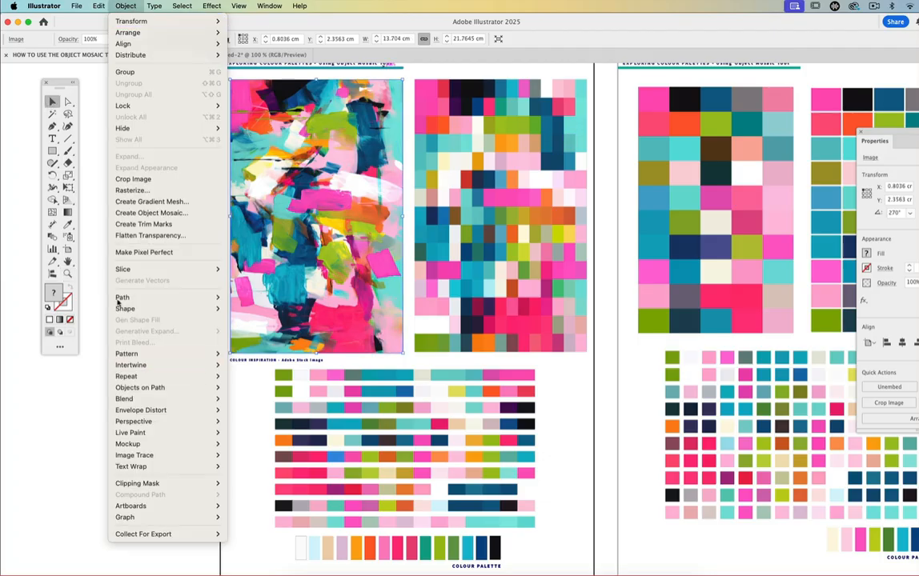
{"action": "left_click", "coordinate": [132, 213]}
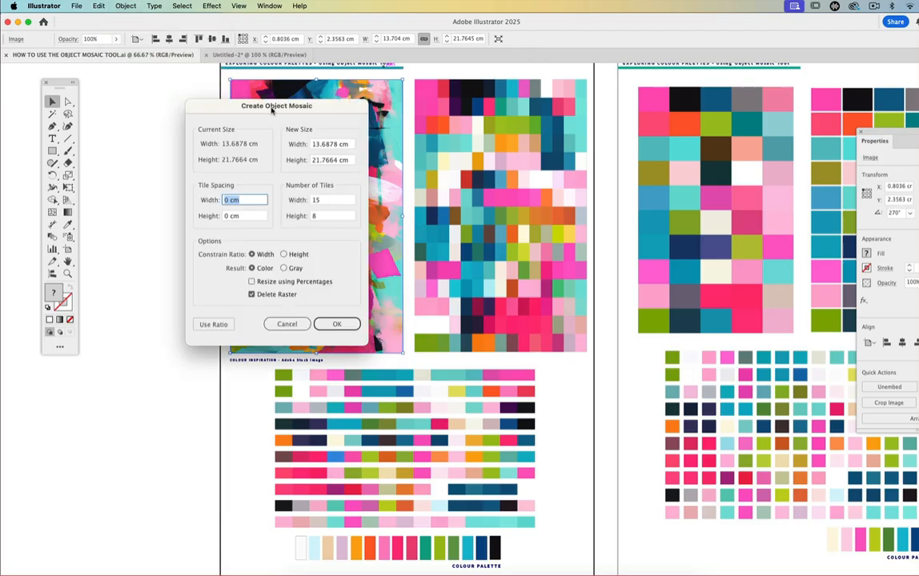
{"action": "left_click_drag", "start_coordinate": [278, 149], "coordinate": [142, 170]}
{"action": "left_click", "coordinate": [191, 222]}
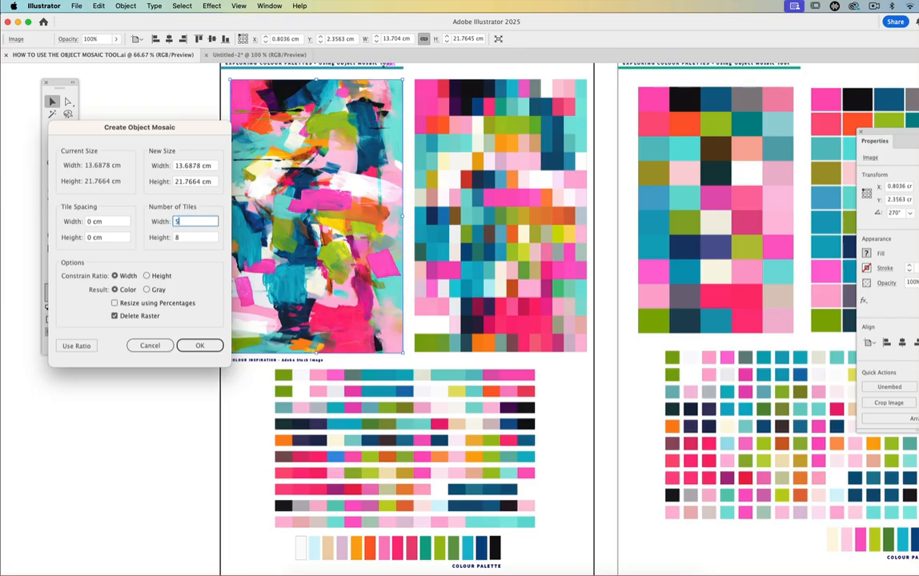
{"action": "left_click", "coordinate": [184, 239]}
{"action": "left_click", "coordinate": [190, 346]}
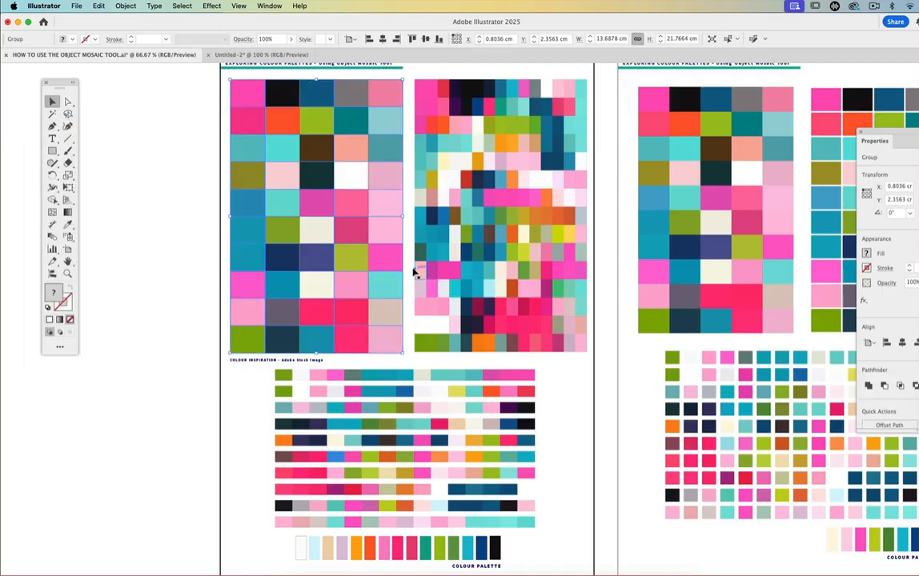
{"action": "key", "text": "super+z"}
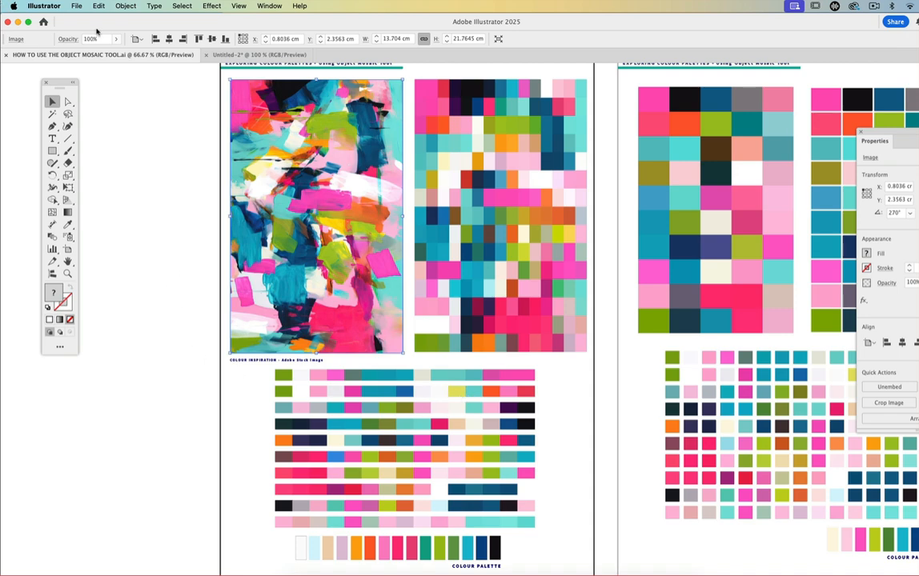
- Start a new object mosaic of the tall painting with 10 tiles across and 20 down
{"action": "left_click", "coordinate": [126, 6]}
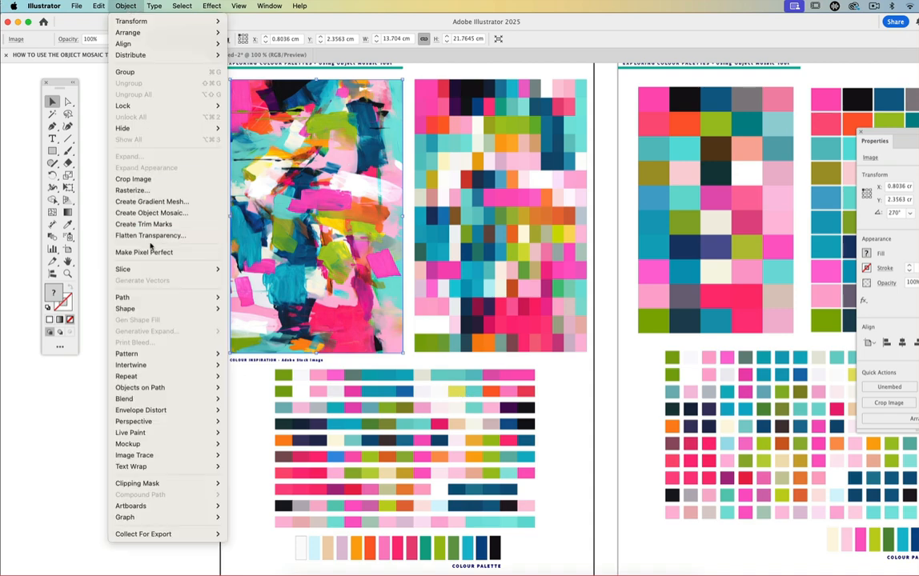
{"action": "left_click", "coordinate": [150, 213]}
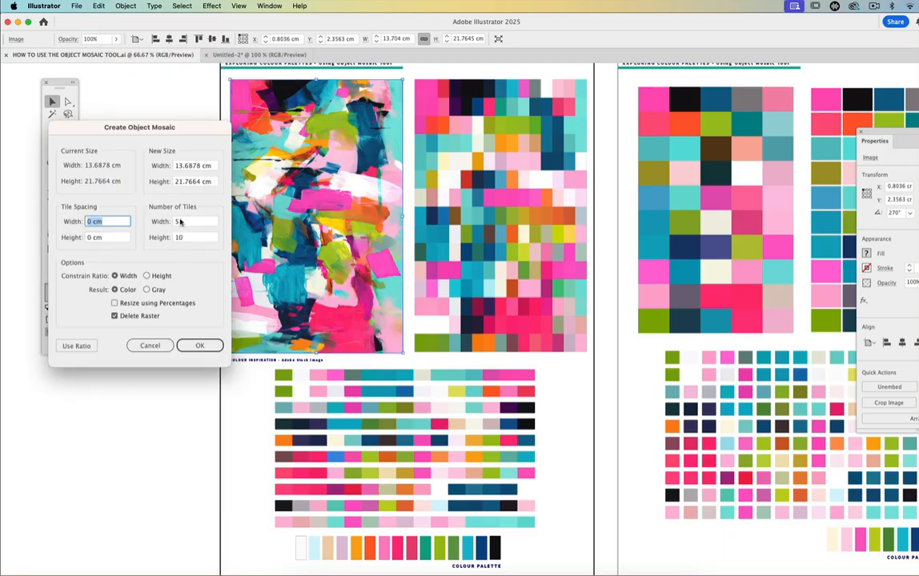
{"action": "left_click", "coordinate": [180, 221]}
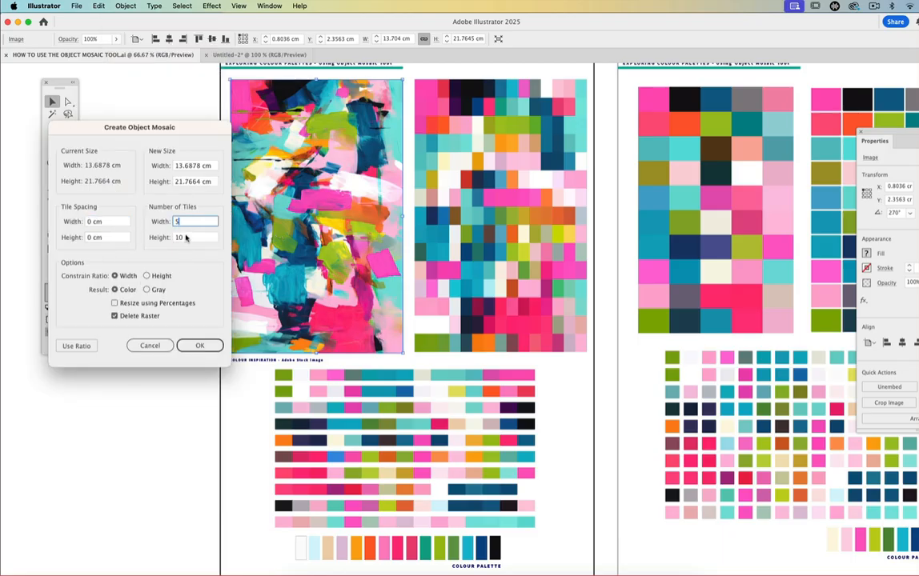
{"action": "type", "text": "10"}
{"action": "left_click", "coordinate": [184, 238]}
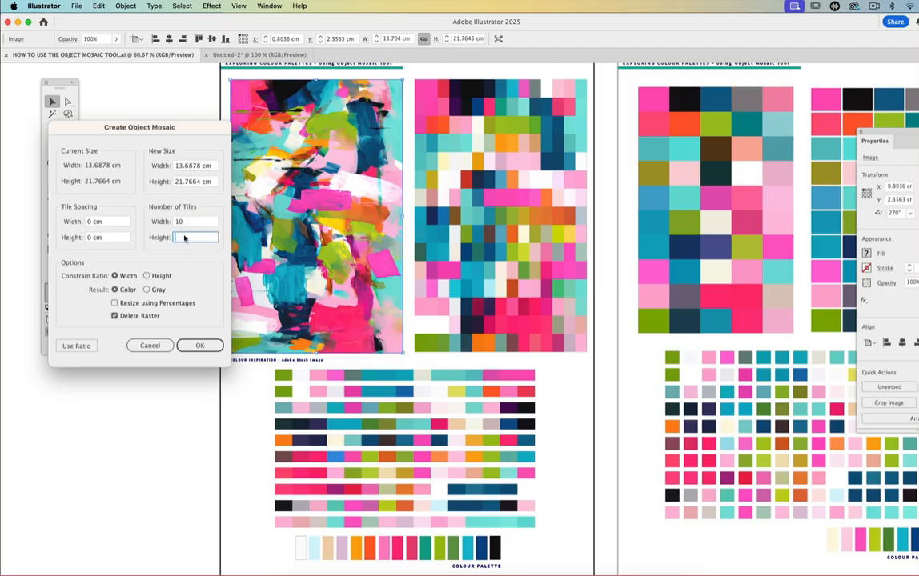
{"action": "type", "text": "20"}
{"action": "double_click", "coordinate": [201, 235]}
- Set the tile spacing to 0.2822 cm in width only, create the mosaic with Delete Raster on and deselect it
{"action": "double_click", "coordinate": [91, 224]}
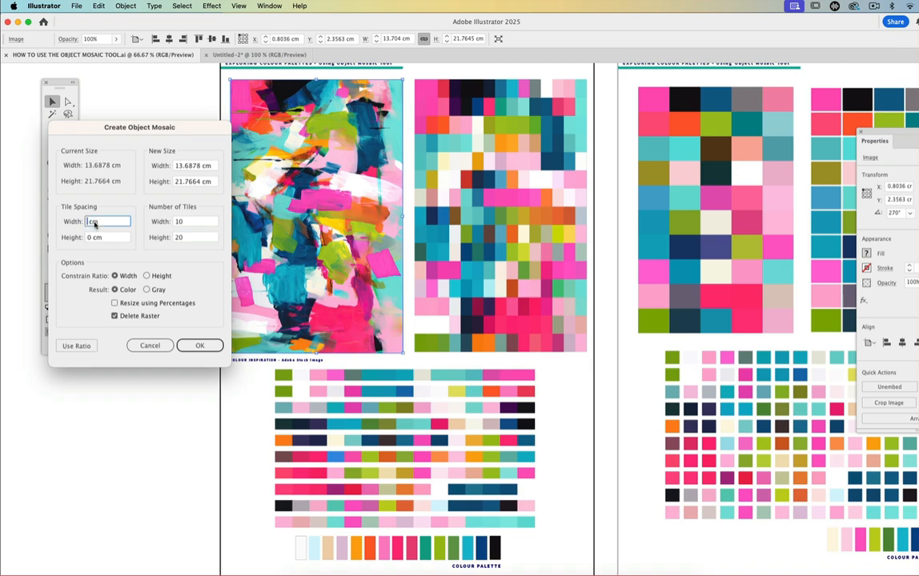
{"action": "type", "text": "0.2822"}
{"action": "double_click", "coordinate": [92, 237]}
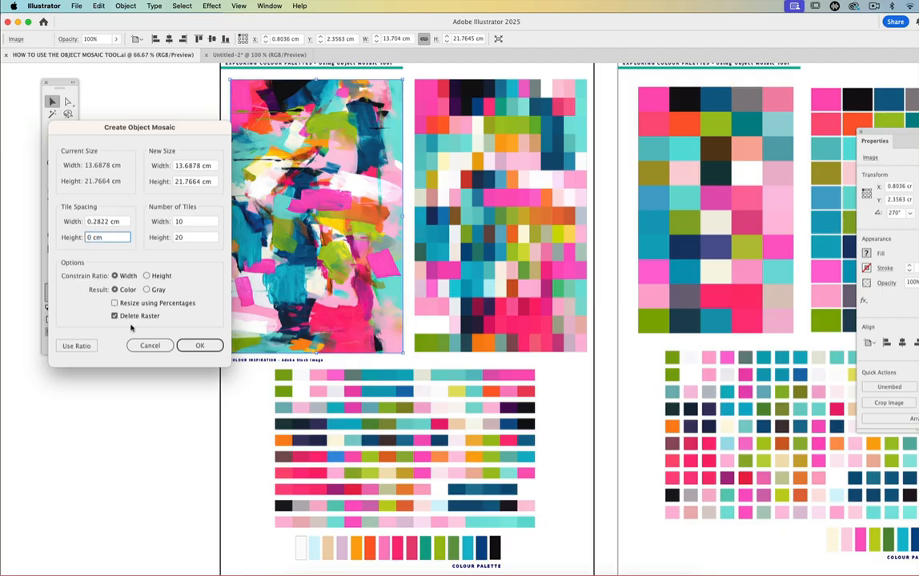
{"action": "left_click", "coordinate": [196, 345]}
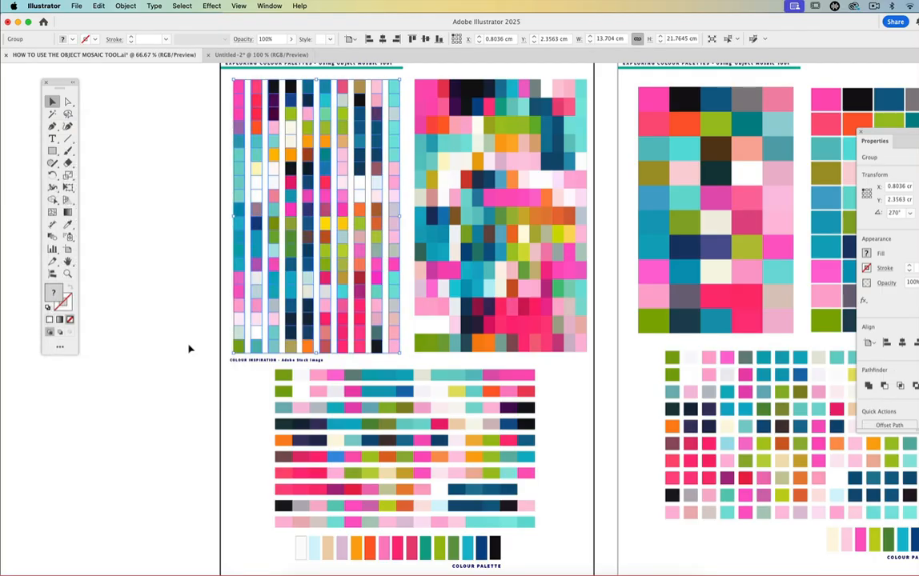
{"action": "left_click", "coordinate": [124, 217]}
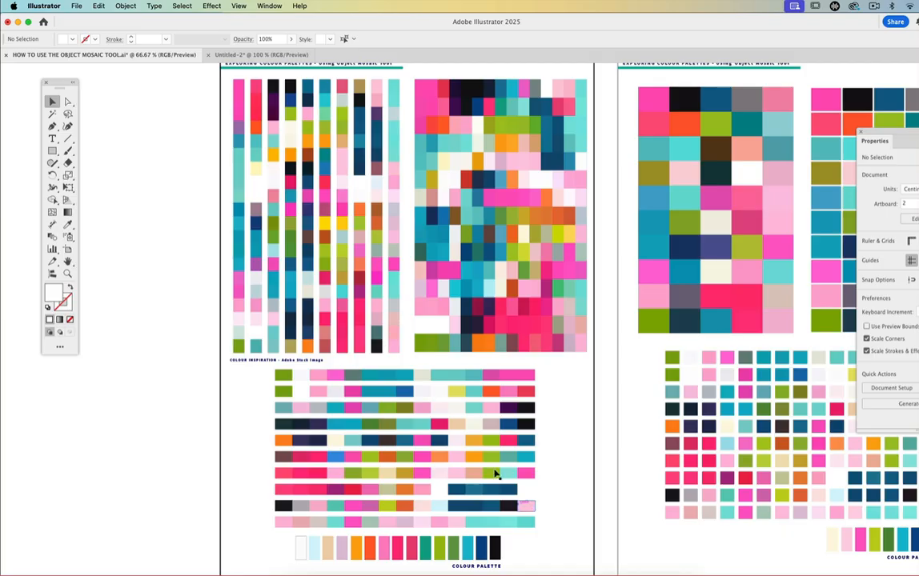
- Try rotating the striped mosaic 90° and moving it, and undo everything back to the original painting
{"action": "left_click", "coordinate": [265, 170]}
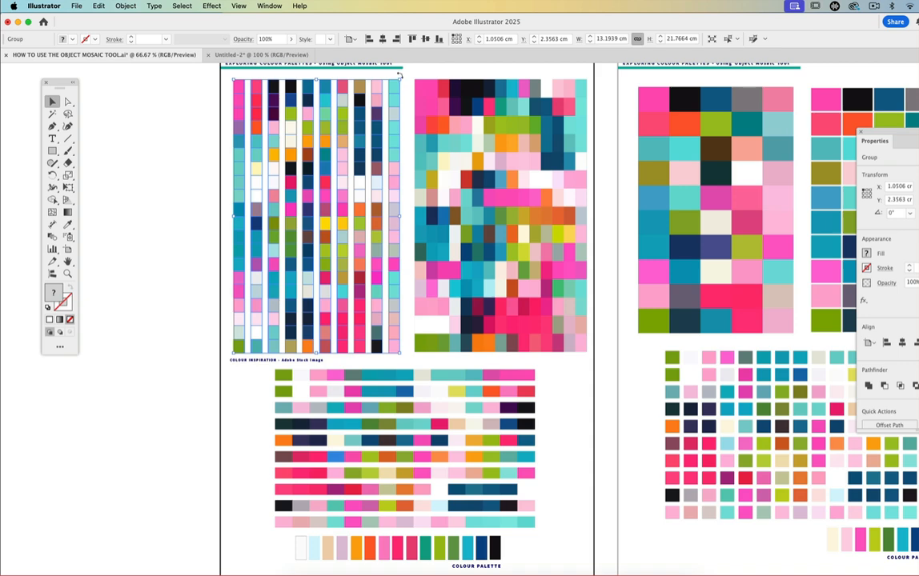
{"action": "left_click_drag", "start_coordinate": [398, 74], "coordinate": [182, 127]}
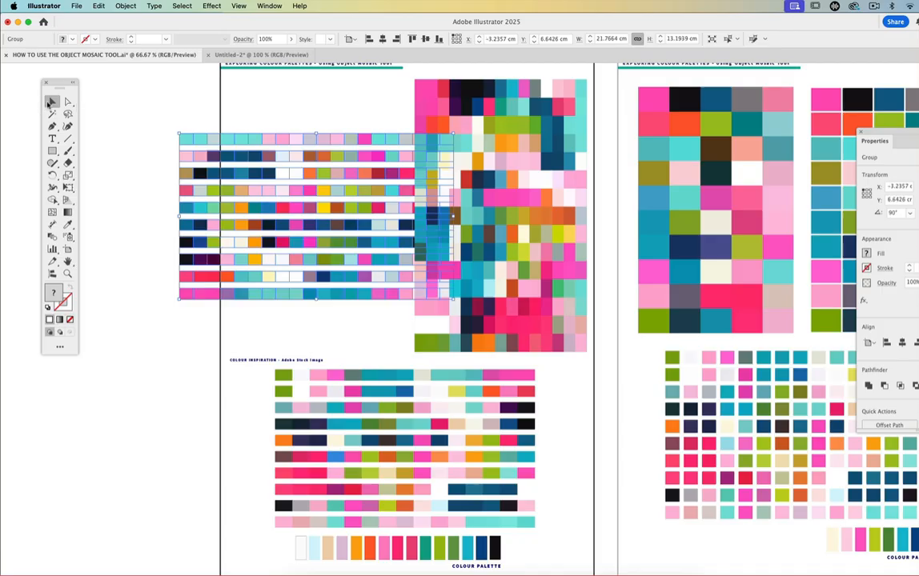
{"action": "left_click_drag", "start_coordinate": [310, 144], "coordinate": [216, 180]}
{"action": "key", "text": "super+z"}
{"action": "key", "text": "super+z"}
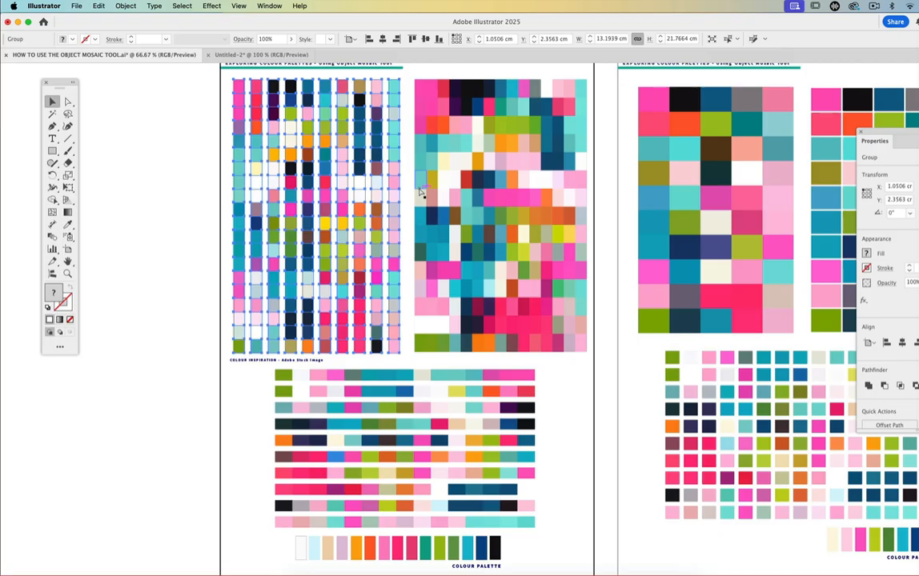
{"action": "key", "text": "super+z"}
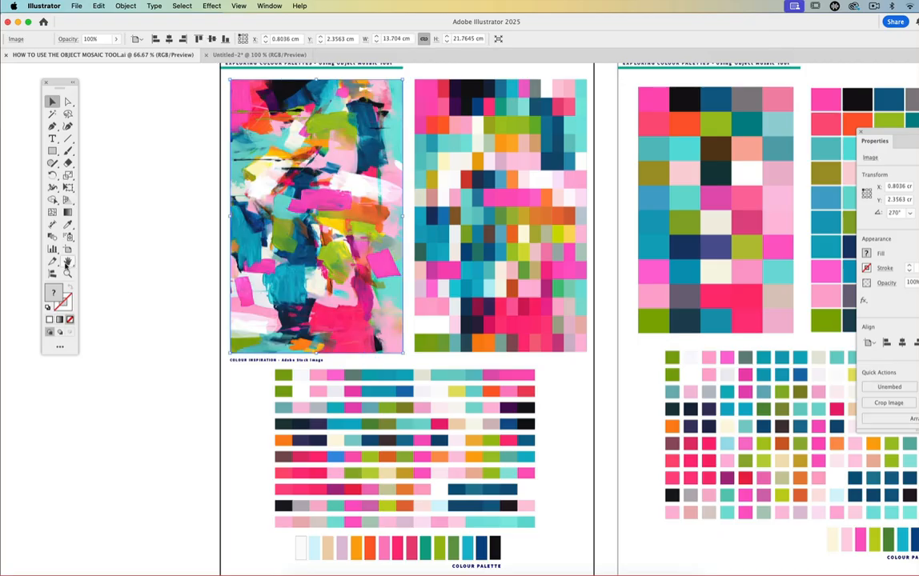
- Look over the neighbouring artboards with the painting's other mosaics and palettes at 33.33%
{"action": "left_click", "coordinate": [67, 261]}
{"action": "mouse_move", "coordinate": [604, 262]}
{"action": "left_mouse_down"}
{"action": "mouse_move", "coordinate": [453, 293]}
{"action": "mouse_move", "coordinate": [285, 278]}
{"action": "left_mouse_up"}
{"action": "mouse_move", "coordinate": [566, 267]}
{"action": "left_mouse_down"}
{"action": "mouse_move", "coordinate": [390, 289]}
{"action": "mouse_move", "coordinate": [415, 285]}
{"action": "mouse_move", "coordinate": [322, 273]}
{"action": "left_mouse_up"}
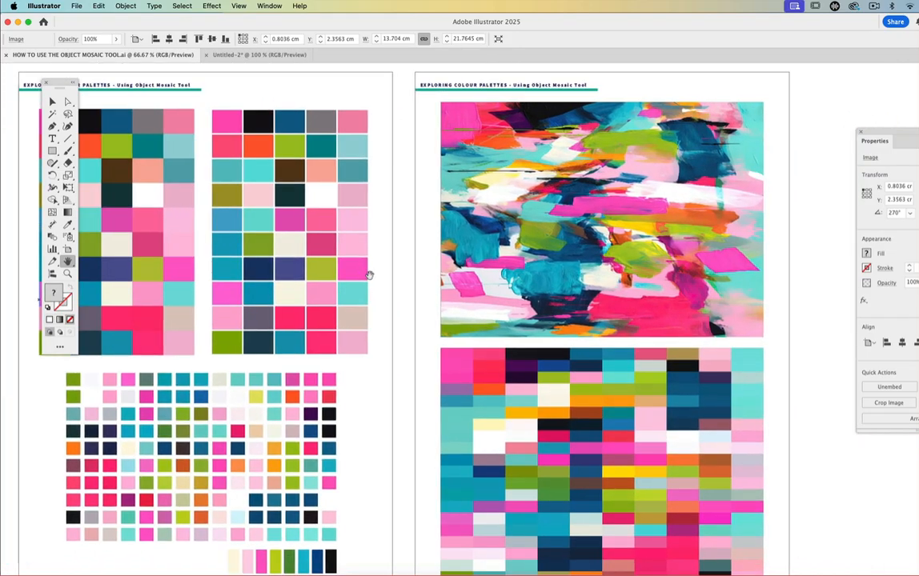
{"action": "left_click", "coordinate": [68, 274]}
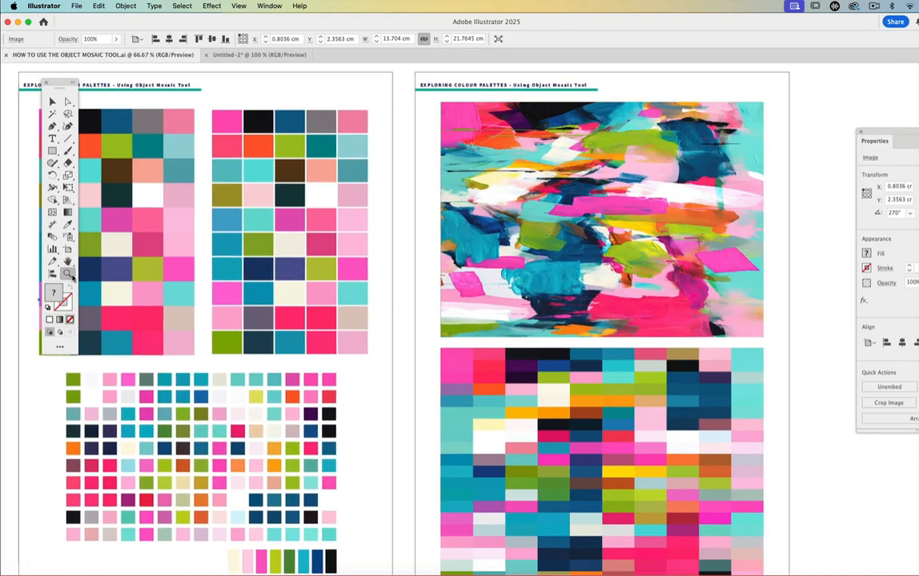
{"action": "left_click", "coordinate": [522, 274], "text": "alt"}
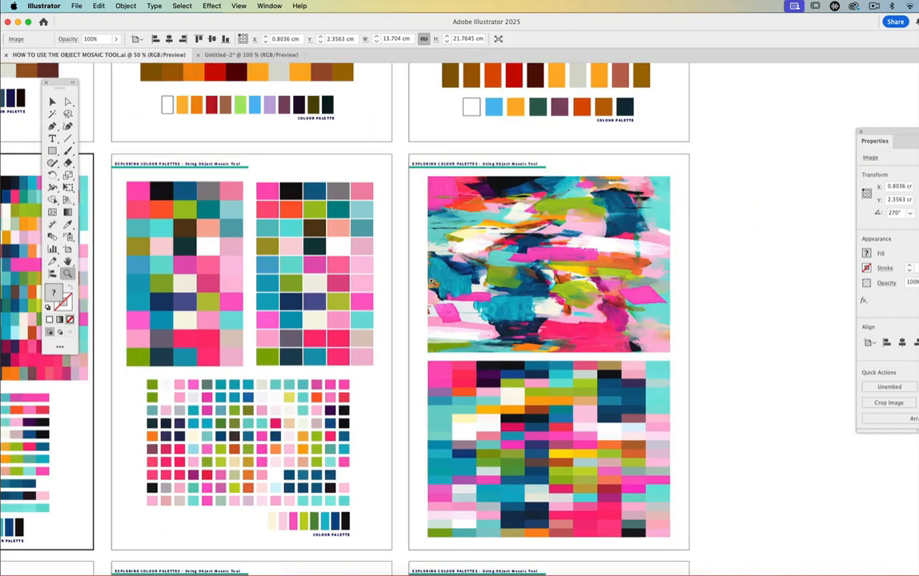
{"action": "left_click", "coordinate": [68, 261]}
{"action": "left_click", "coordinate": [68, 274]}
{"action": "left_click", "coordinate": [337, 304], "text": "alt"}
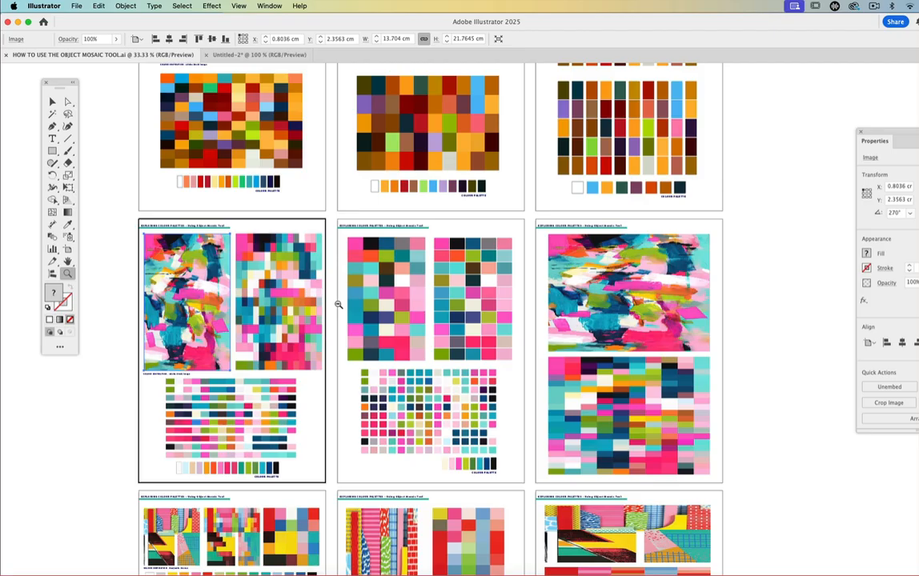
- Duplicate the tall painting onto the blank canvas beyond the row's last artboard and close the Libraries panel
{"action": "left_click", "coordinate": [52, 100]}
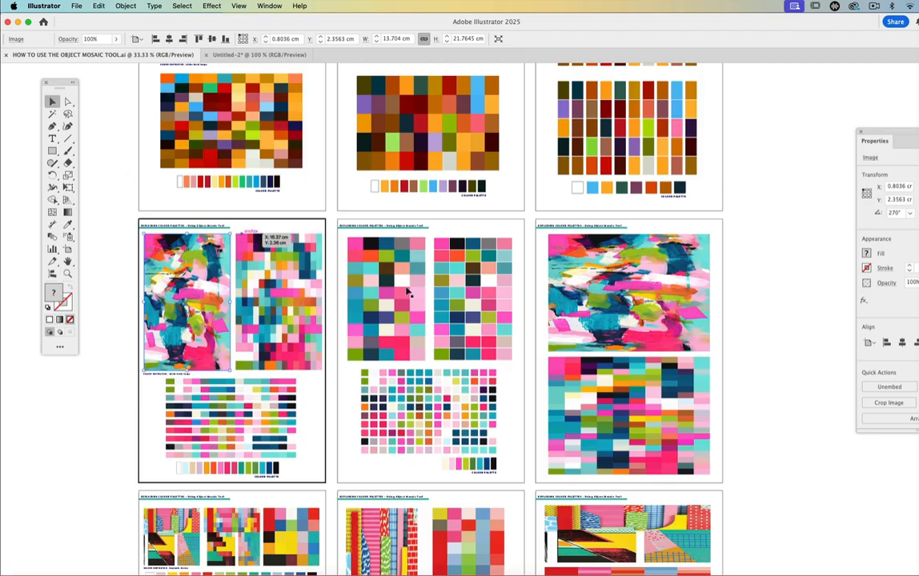
{"action": "left_click", "coordinate": [164, 279]}
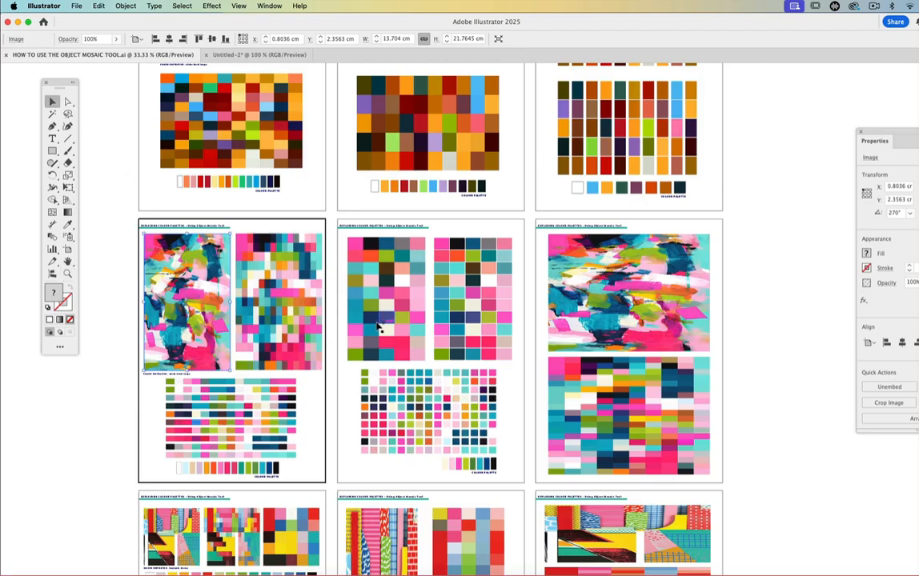
{"action": "mouse_move", "coordinate": [193, 290]}
{"action": "left_mouse_down"}
{"action": "mouse_move", "coordinate": [812, 318]}
{"action": "mouse_move", "coordinate": [817, 326]}
{"action": "mouse_move", "coordinate": [800, 323]}
{"action": "left_mouse_up"}
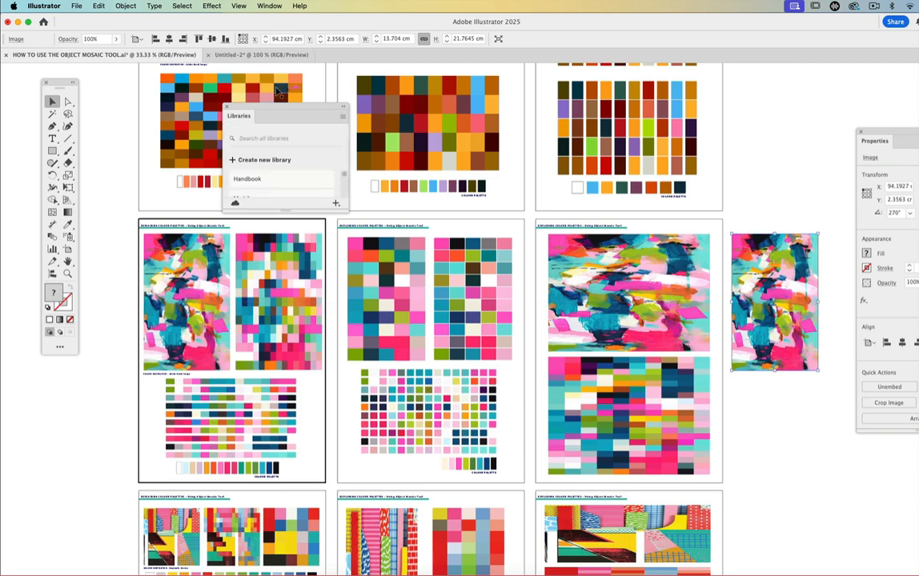
{"action": "left_click", "coordinate": [226, 107]}
- Stretch the duplicated painting horizontally to about 27.1 cm wide, keeping its height
{"action": "left_click", "coordinate": [68, 262]}
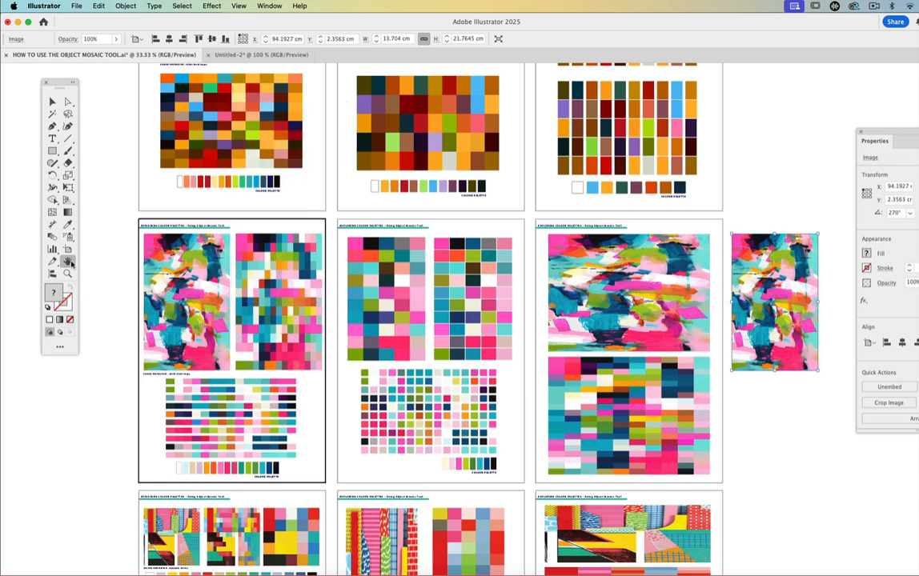
{"action": "left_click_drag", "start_coordinate": [809, 271], "coordinate": [632, 258]}
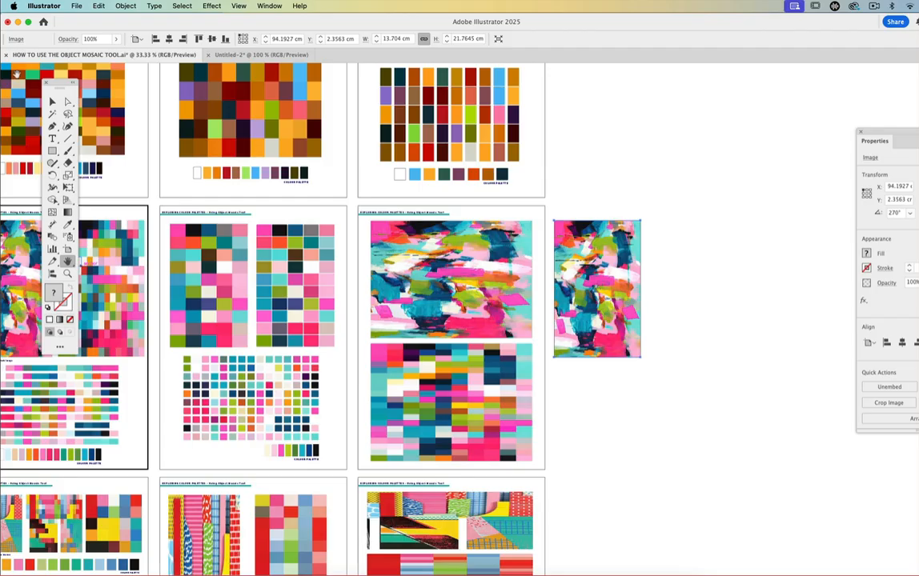
{"action": "left_click", "coordinate": [51, 102]}
{"action": "left_click_drag", "start_coordinate": [638, 289], "coordinate": [724, 290]}
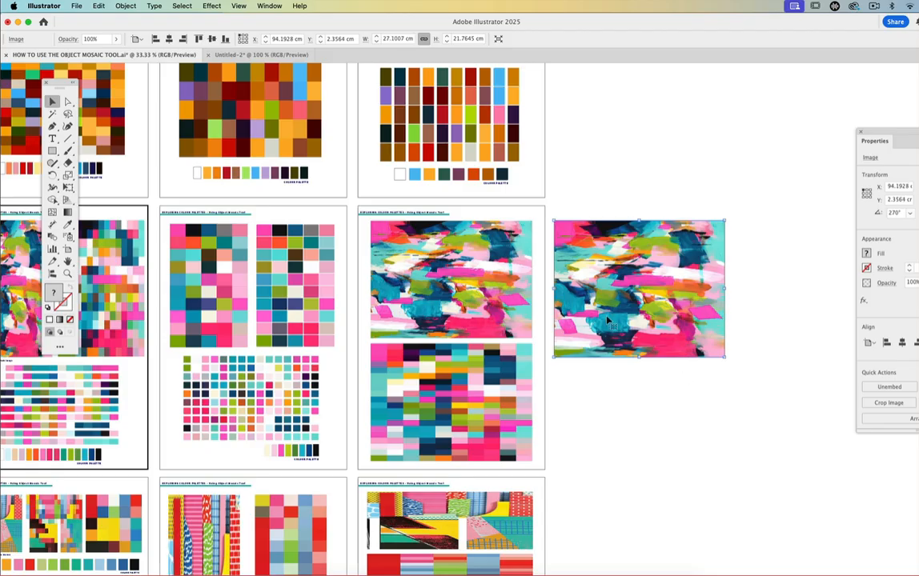
- Convert the stretched painting into an object mosaic of 30 by 20 tiles with no spacing and Delete Raster on, and deselect it
{"action": "left_click", "coordinate": [126, 7]}
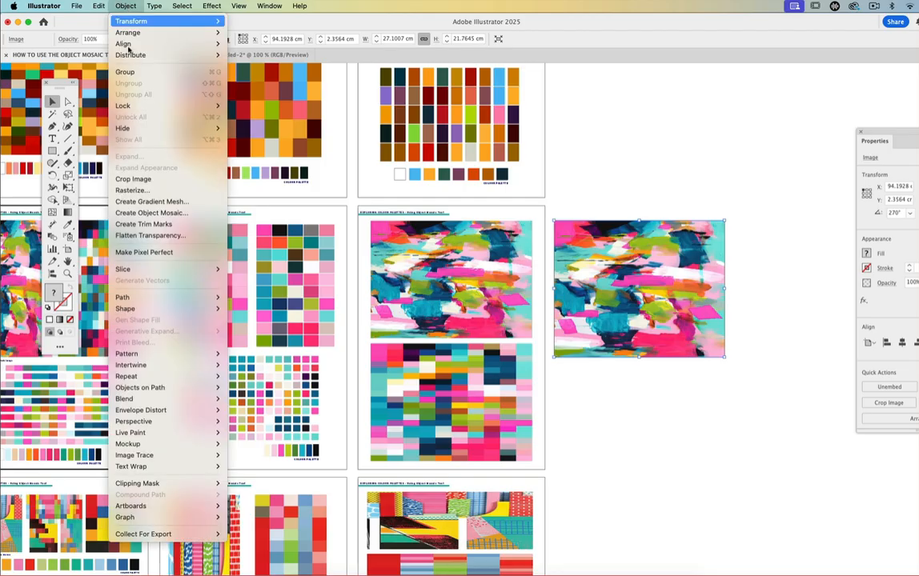
{"action": "left_click", "coordinate": [151, 213]}
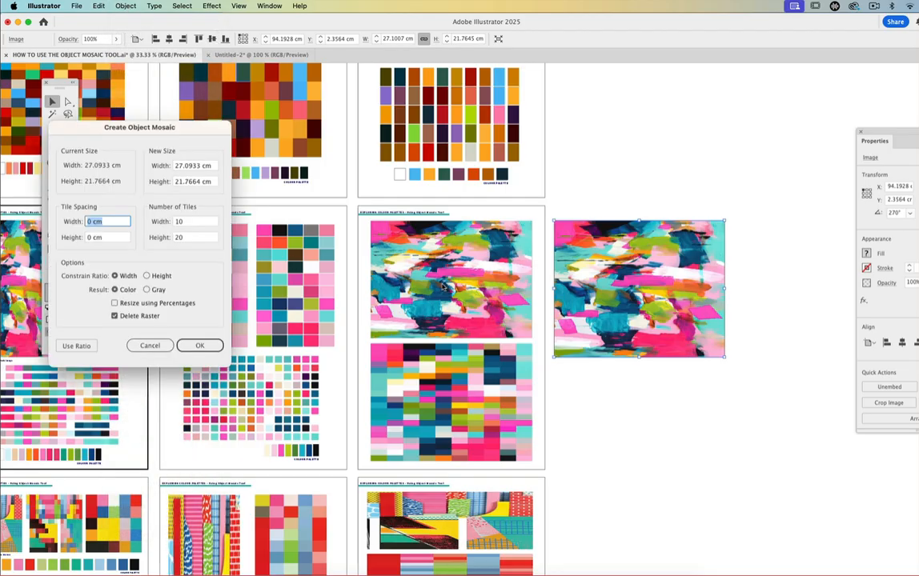
{"action": "left_click", "coordinate": [201, 221]}
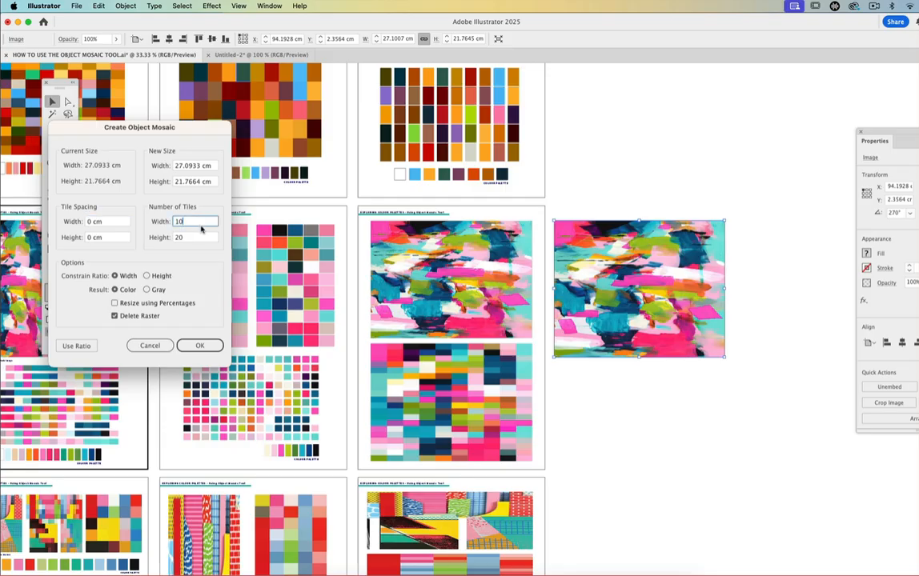
{"action": "type", "text": "30"}
{"action": "left_click", "coordinate": [197, 346]}
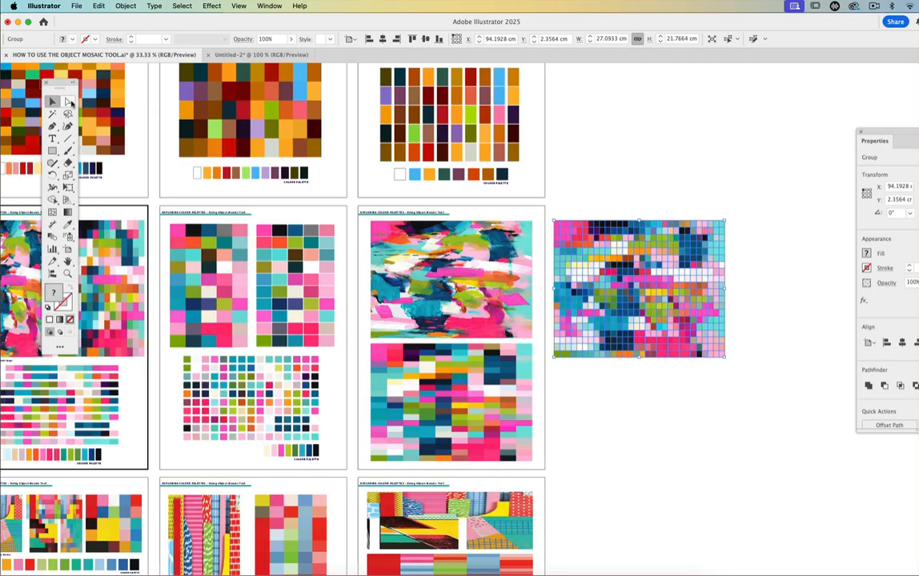
{"action": "left_click", "coordinate": [709, 164]}
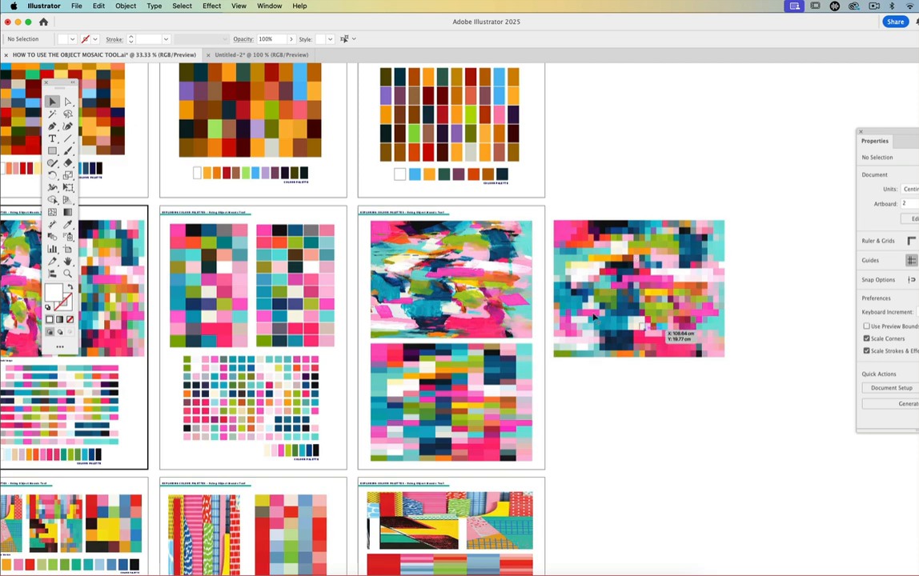
- Centre the new mosaic in the view with free canvas around it and bring the Properties panel fully on screen
{"action": "left_click", "coordinate": [68, 261]}
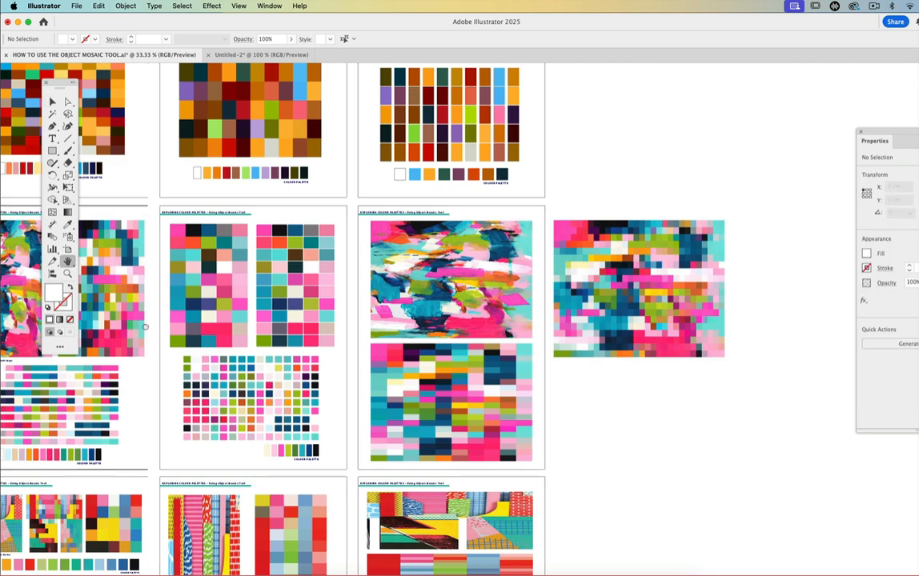
{"action": "left_click_drag", "start_coordinate": [145, 326], "coordinate": [292, 297]}
{"action": "left_click_drag", "start_coordinate": [642, 473], "coordinate": [298, 420]}
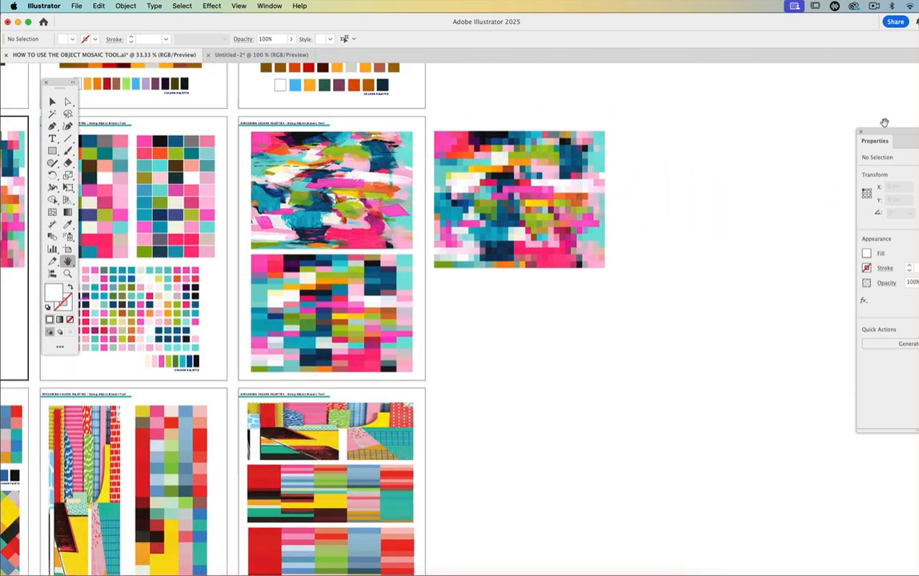
{"action": "left_click", "coordinate": [52, 101]}
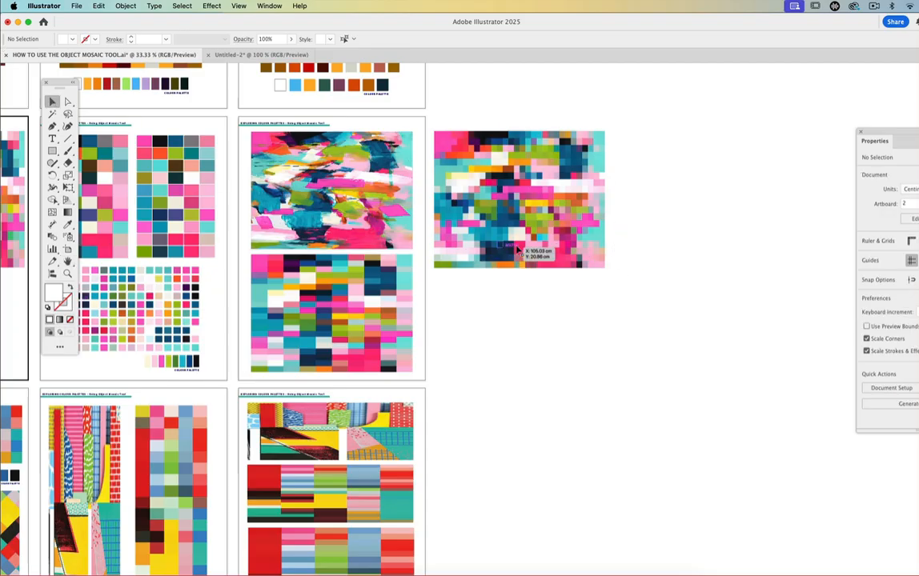
{"action": "left_click_drag", "start_coordinate": [894, 136], "coordinate": [788, 84]}
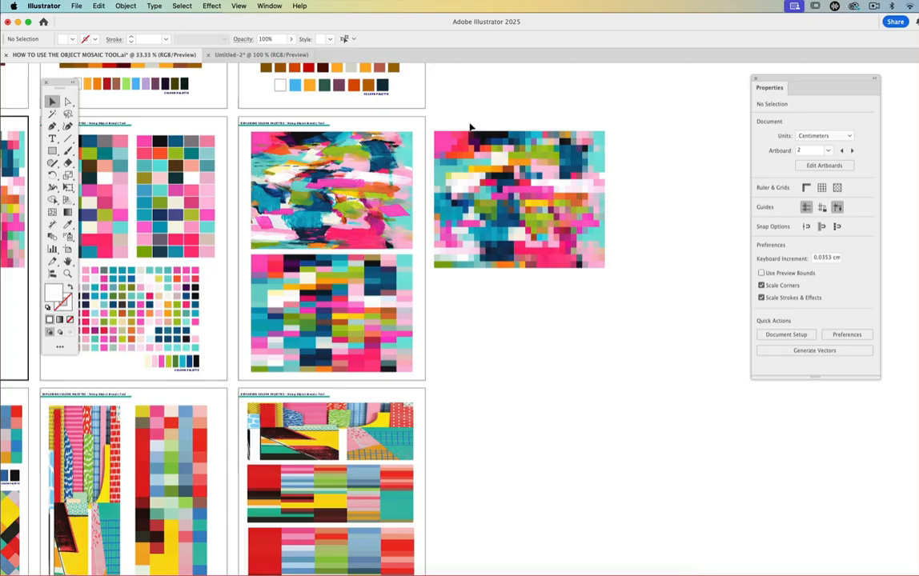
- Show the document's swatches on the free canvas below the new mosaic and select the whole mosaic
{"action": "left_click", "coordinate": [270, 5]}
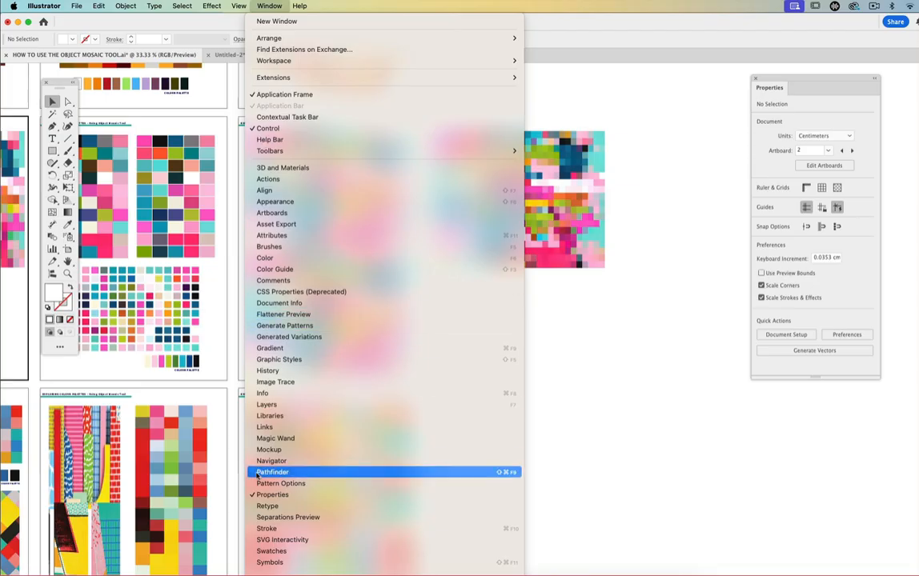
{"action": "left_click", "coordinate": [270, 551]}
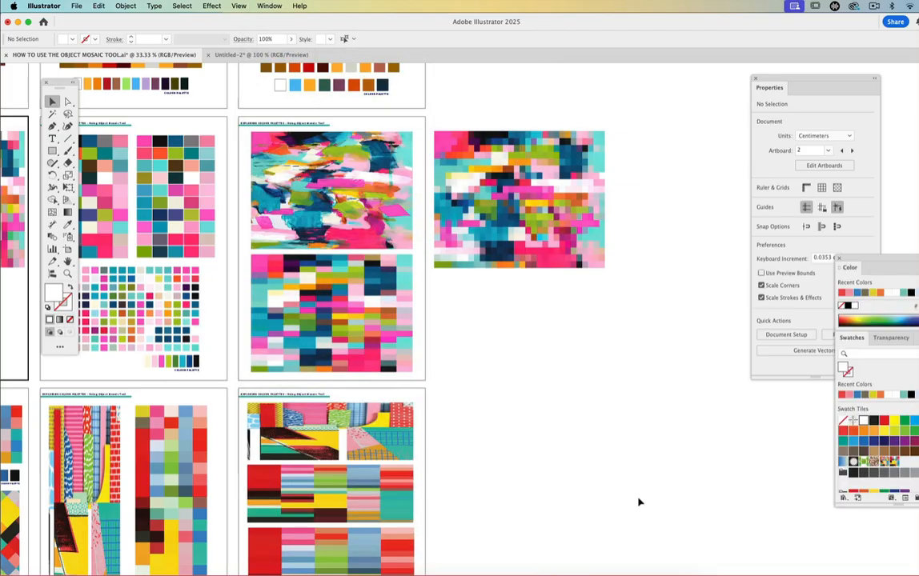
{"action": "left_click_drag", "start_coordinate": [863, 260], "coordinate": [830, 328]}
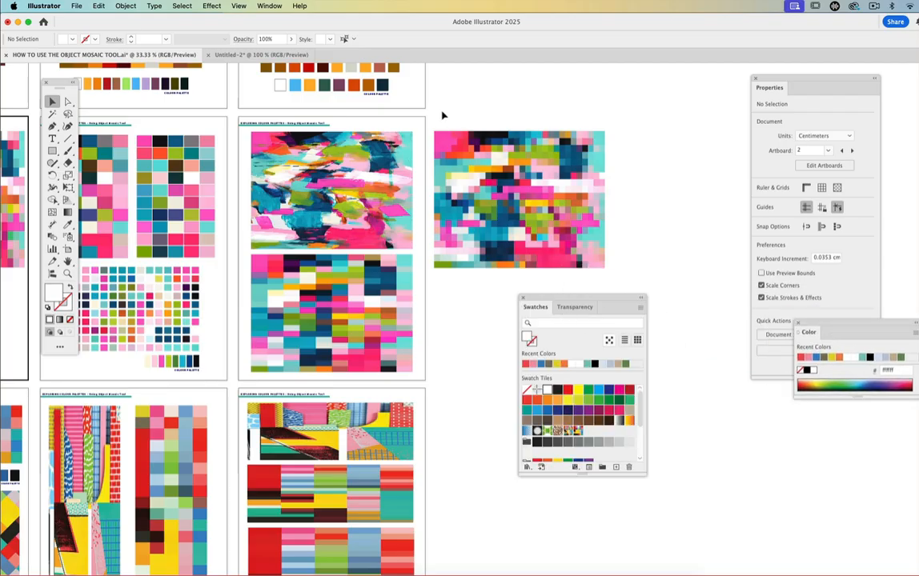
{"action": "left_click_drag", "start_coordinate": [433, 114], "coordinate": [613, 279]}
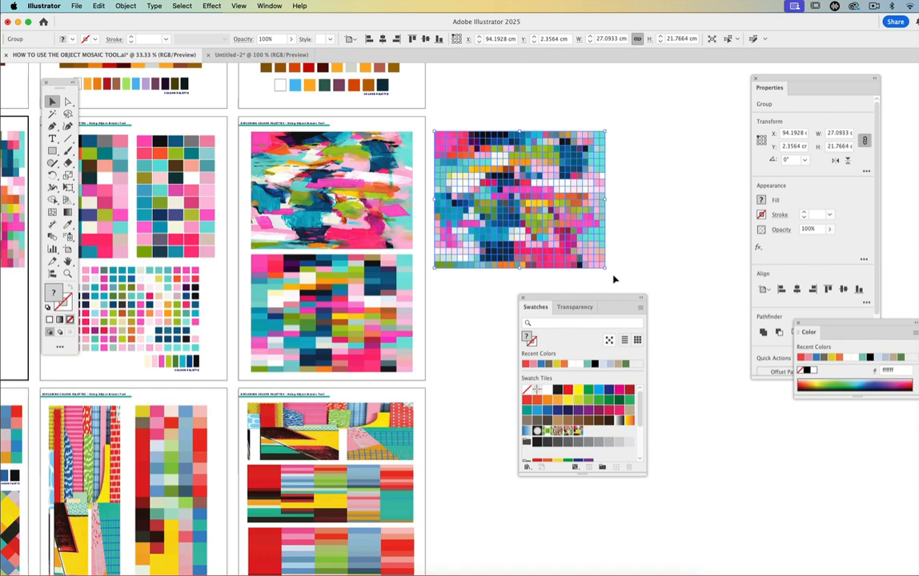
- Save the selected 30 by 20 mosaic as a pattern swatch and move the swatches clear of the canvas below it
{"action": "left_click_drag", "start_coordinate": [460, 196], "coordinate": [590, 411]}
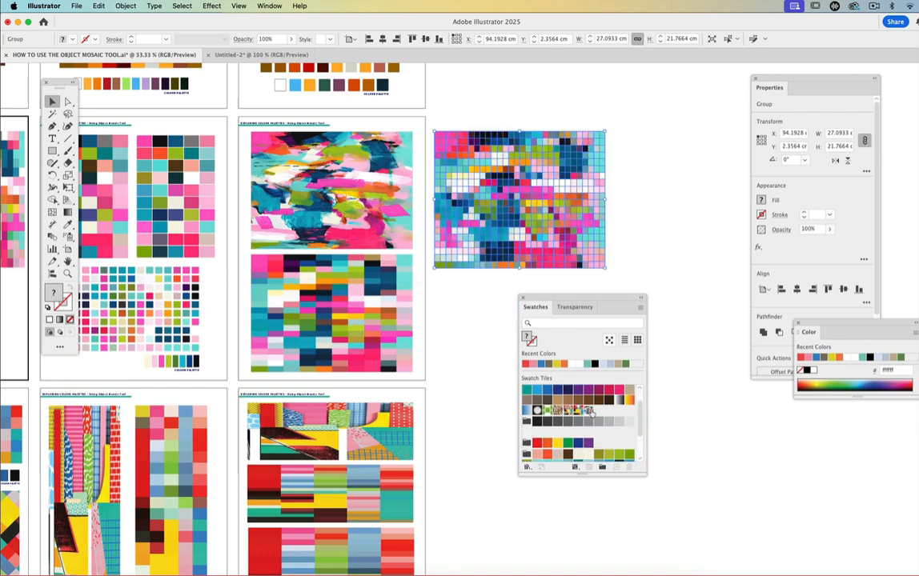
{"action": "left_click_drag", "start_coordinate": [552, 298], "coordinate": [776, 306]}
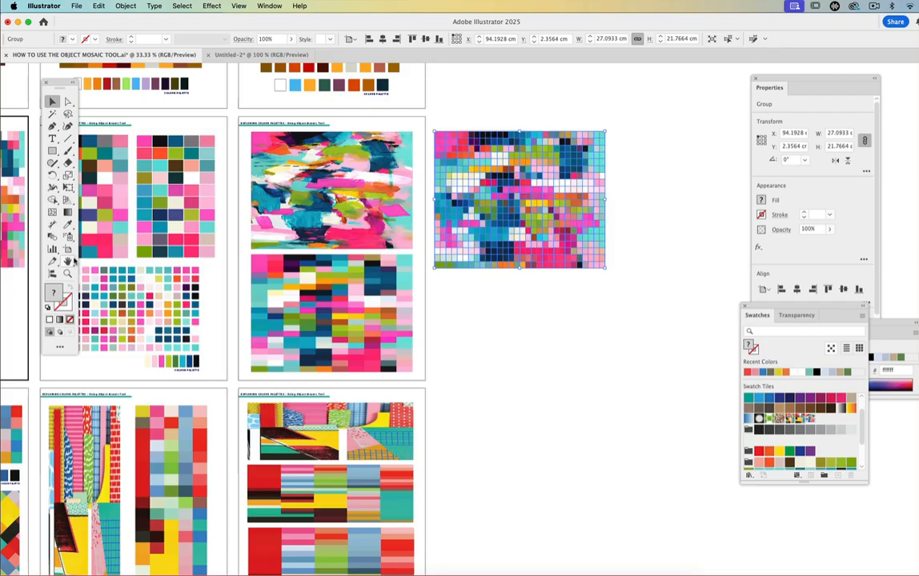
- Draw a rectangle about 36.4 by 46.9 cm below the mosaic and fill it with the new mosaic pattern swatch
{"action": "left_click", "coordinate": [68, 261]}
{"action": "left_click_drag", "start_coordinate": [304, 401], "coordinate": [180, 279]}
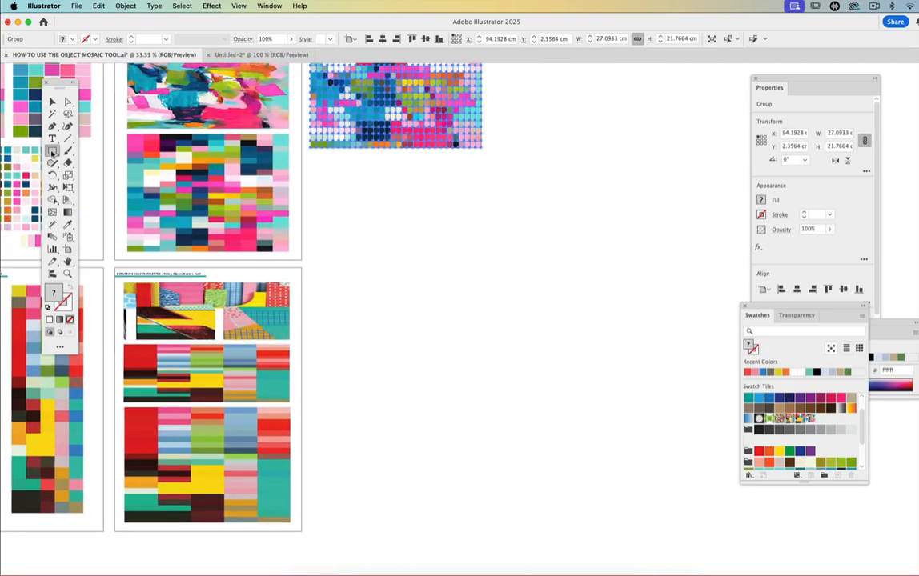
{"action": "left_click", "coordinate": [52, 150]}
{"action": "left_click_drag", "start_coordinate": [308, 169], "coordinate": [536, 460]}
{"action": "left_click", "coordinate": [810, 439]}
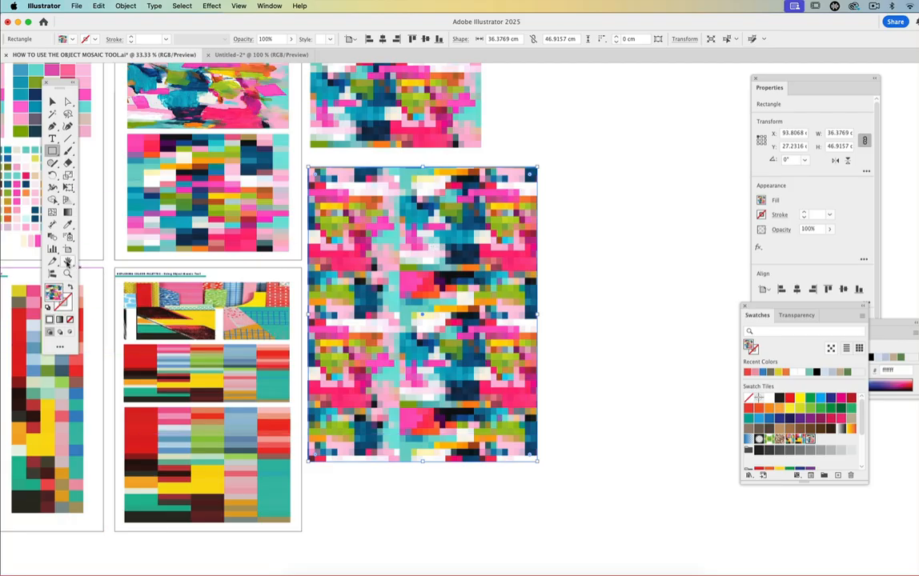
- Look over the artboards made from the colourful collage, including the repeating and diagonal mosaic patterns, and select the collage image
{"action": "left_click", "coordinate": [68, 262]}
{"action": "left_click_drag", "start_coordinate": [132, 344], "coordinate": [374, 342]}
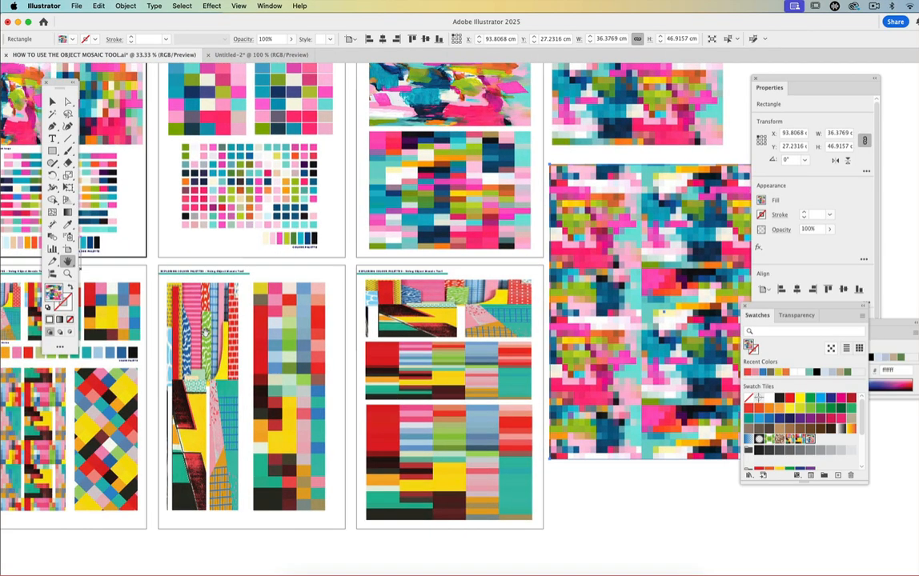
{"action": "left_click_drag", "start_coordinate": [204, 332], "coordinate": [399, 296]}
{"action": "left_click_drag", "start_coordinate": [359, 348], "coordinate": [274, 320]}
{"action": "left_click", "coordinate": [51, 101]}
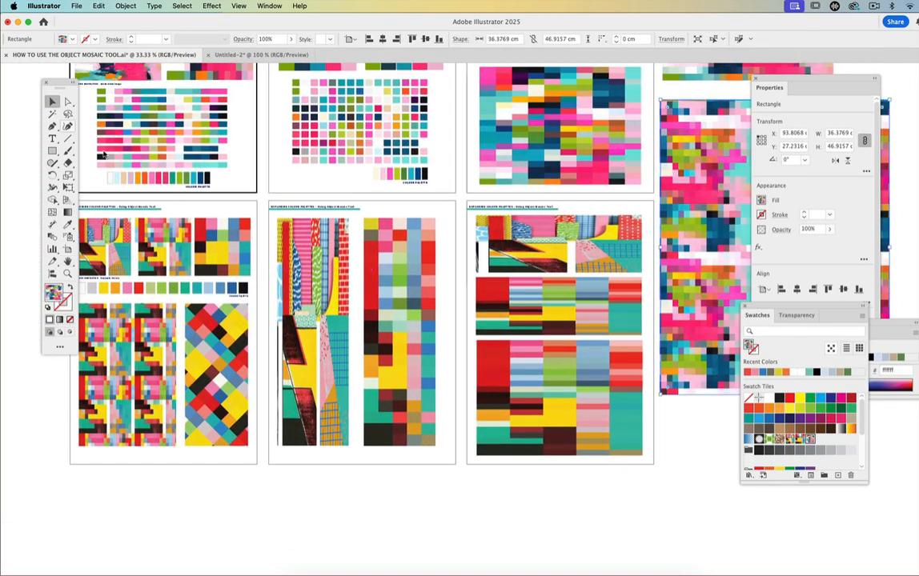
{"action": "left_click", "coordinate": [106, 228]}
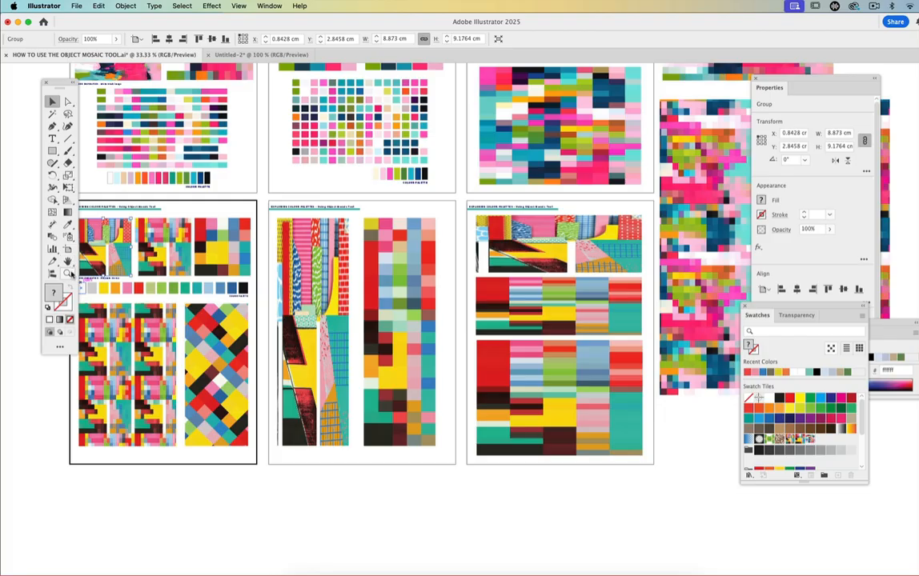
- Reset the painting's colour palette row below the mosaic strips, with its caption, to the default white fill and 1 pt black stroke
{"action": "left_click", "coordinate": [67, 273]}
{"action": "left_click", "coordinate": [474, 335]}
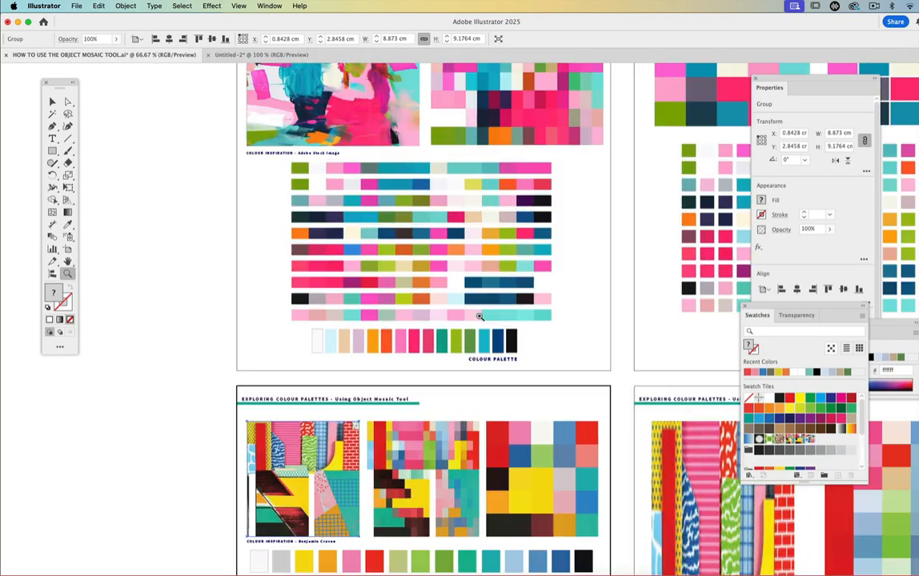
{"action": "left_click", "coordinate": [480, 317]}
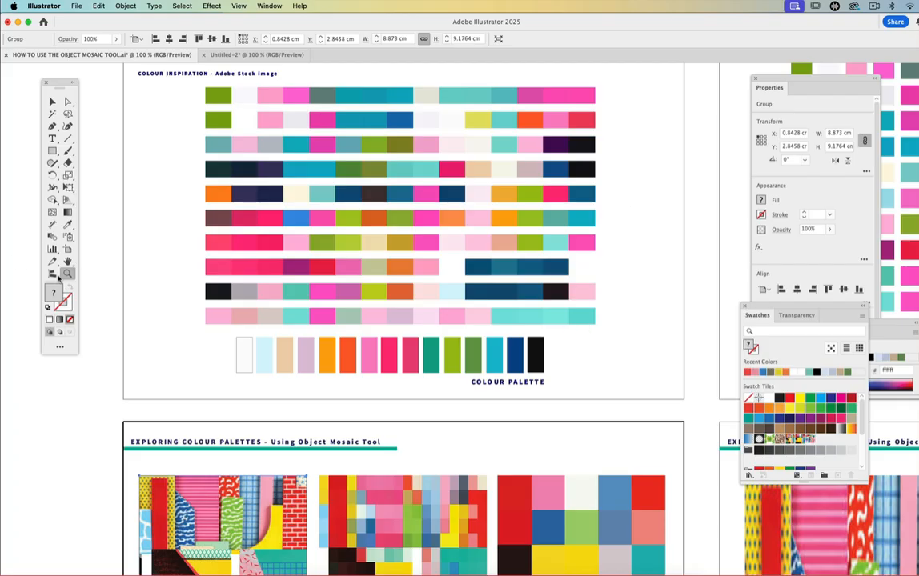
{"action": "left_click", "coordinate": [50, 100]}
{"action": "left_click_drag", "start_coordinate": [212, 333], "coordinate": [558, 390]}
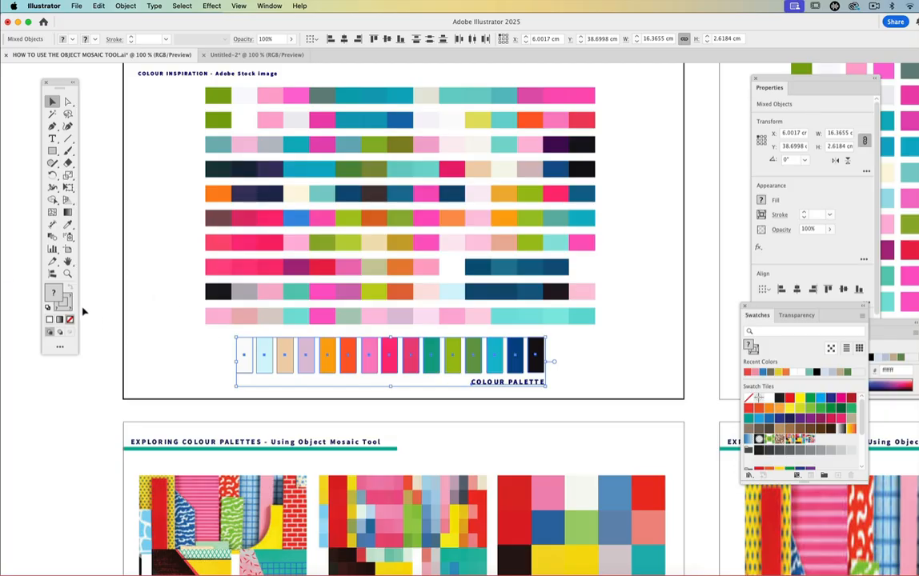
{"action": "left_click", "coordinate": [47, 308]}
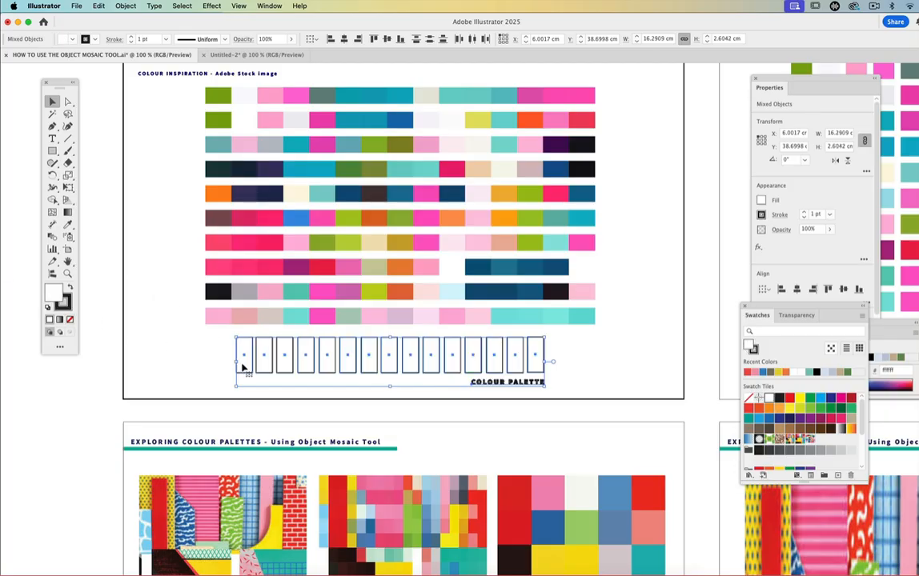
- Move the COLOUR PALETTE caption down onto the artboard below, and ungroup the row of empty palette boxes
{"action": "left_click", "coordinate": [446, 404]}
{"action": "left_click_drag", "start_coordinate": [480, 383], "coordinate": [496, 440]}
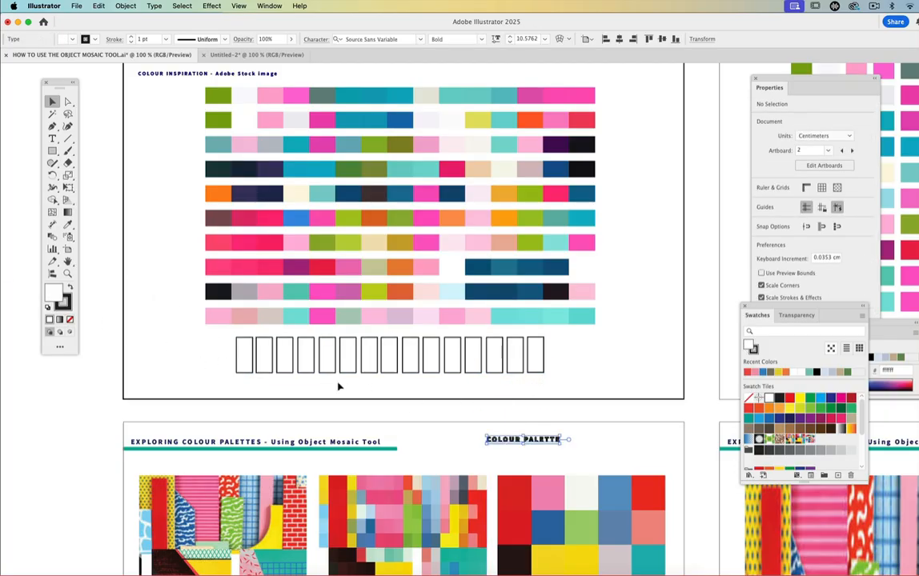
{"action": "left_click", "coordinate": [535, 374]}
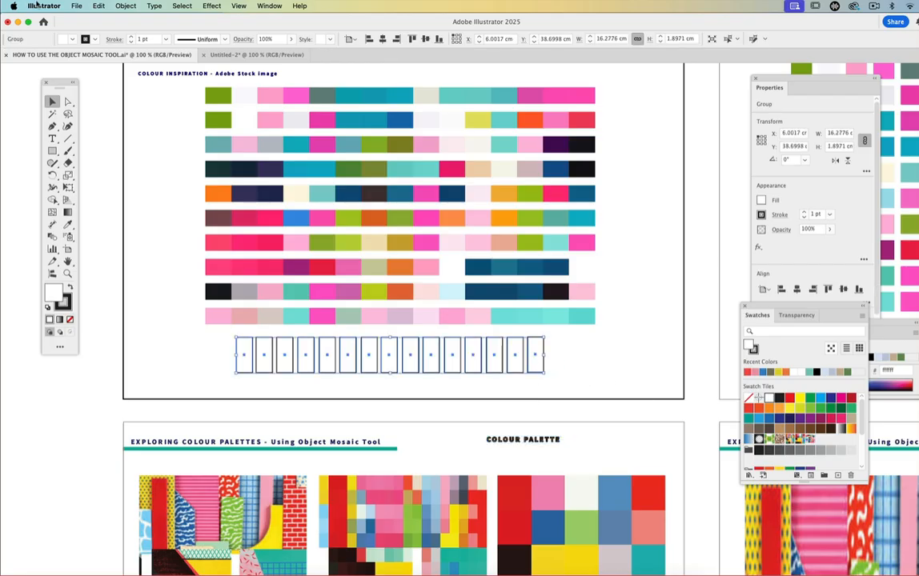
{"action": "left_click", "coordinate": [125, 6]}
{"action": "left_click", "coordinate": [129, 80]}
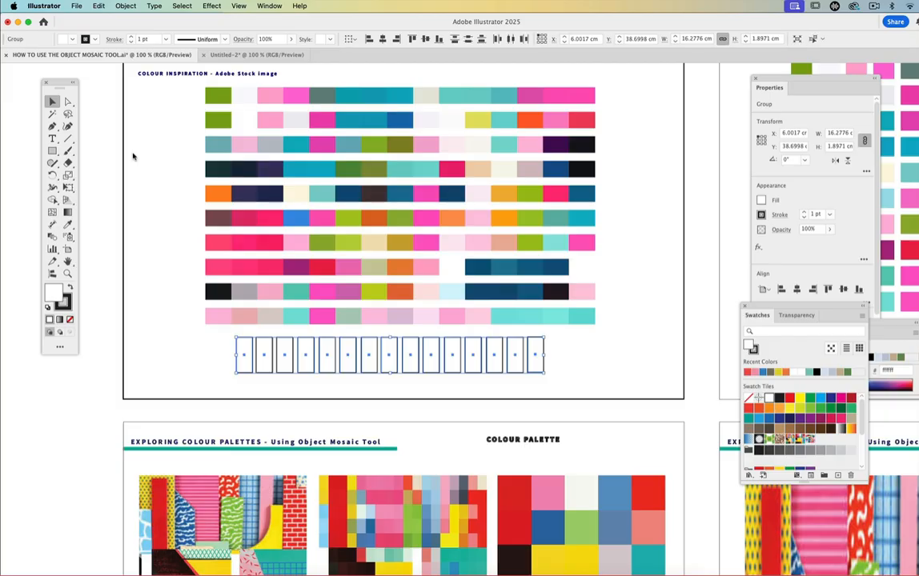
{"action": "left_click", "coordinate": [133, 156]}
- Fill the last two palette boxes with near-black 241922 and deep teal 217b97 sampled from the mosaic strips with the Eyedropper
{"action": "left_click", "coordinate": [536, 361]}
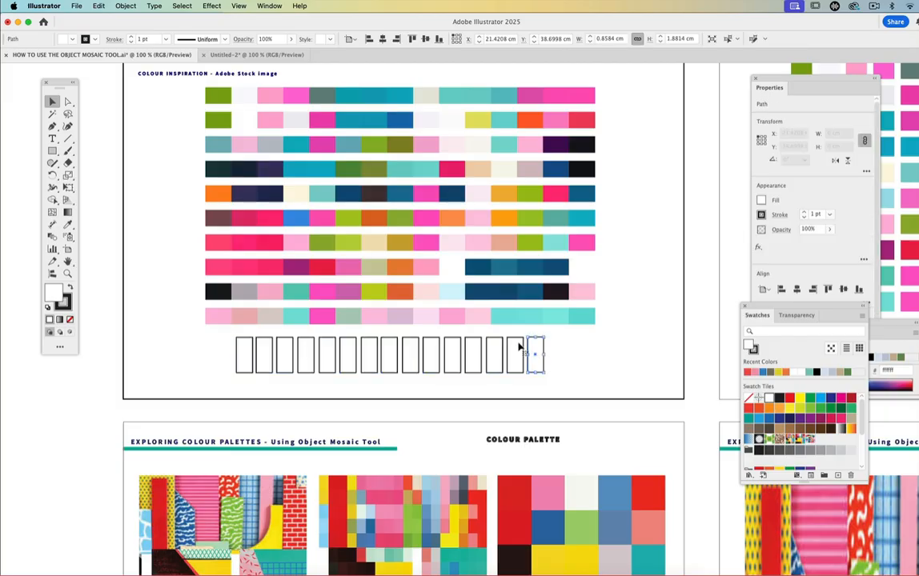
{"action": "left_click", "coordinate": [68, 224]}
{"action": "left_click", "coordinate": [556, 293]}
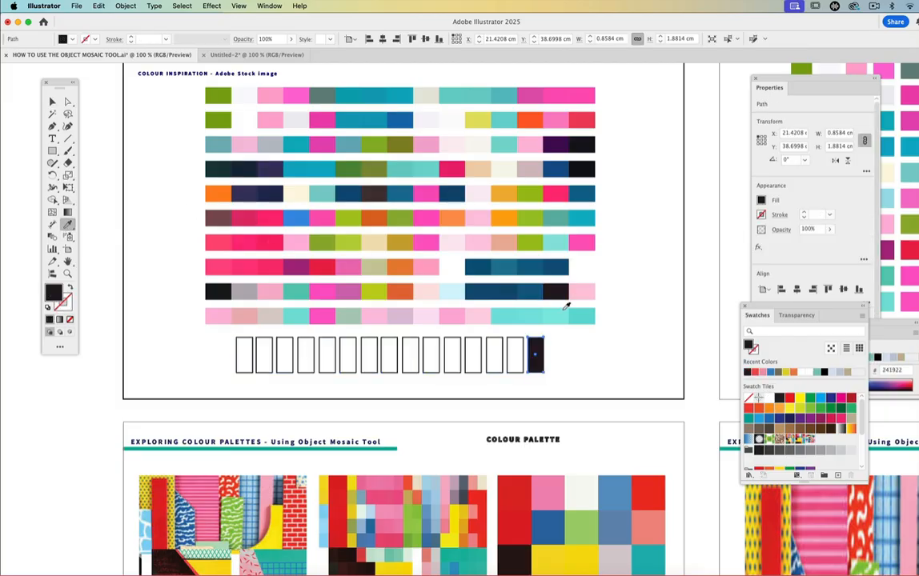
{"action": "left_click", "coordinate": [514, 351], "text": "super"}
{"action": "left_click", "coordinate": [499, 317]}
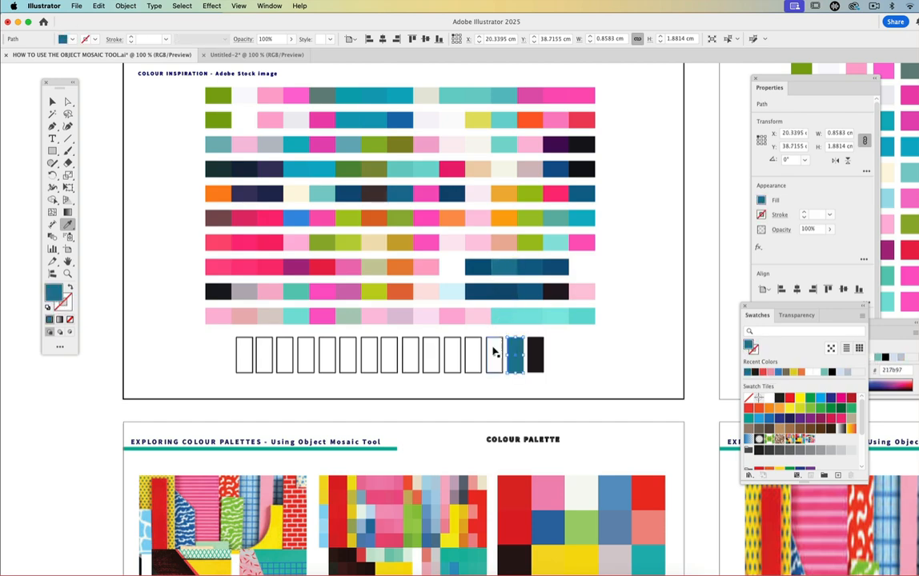
- Fill the next three palette boxes leftwards with turquoise 0cacc2, grey-green 6a8680 and pale green afccbb sampled from the mosaic strips
{"action": "left_click", "coordinate": [493, 352], "text": "super"}
{"action": "left_click", "coordinate": [401, 186]}
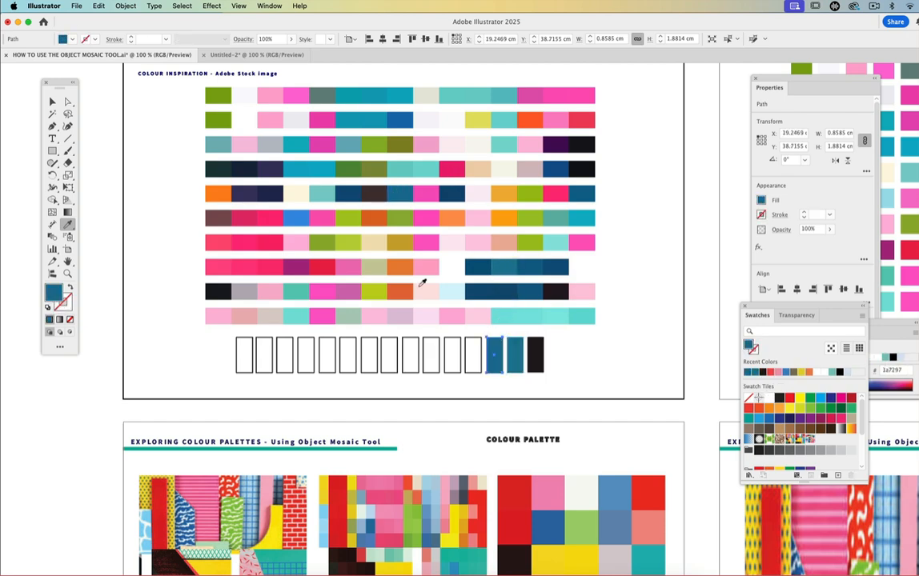
{"action": "left_click", "coordinate": [472, 352], "text": "super"}
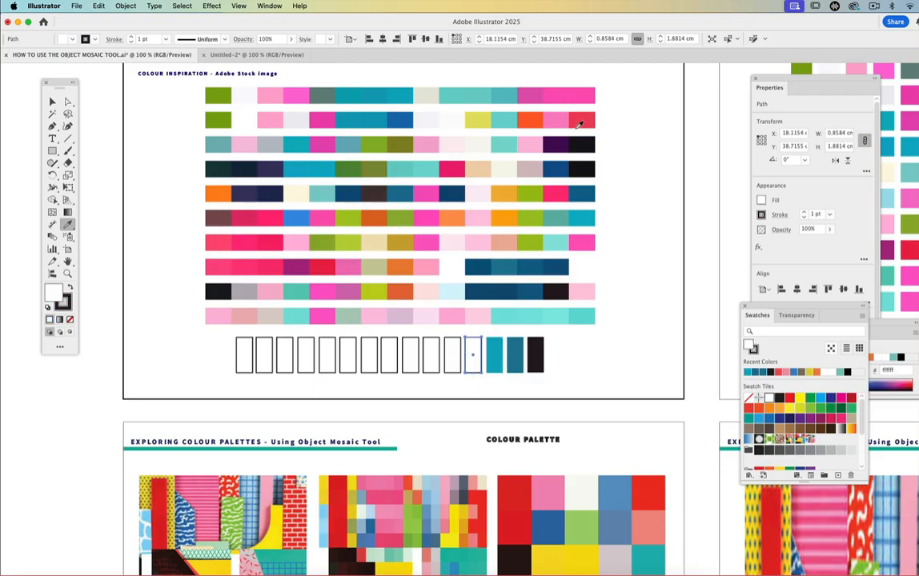
{"action": "left_click", "coordinate": [324, 94]}
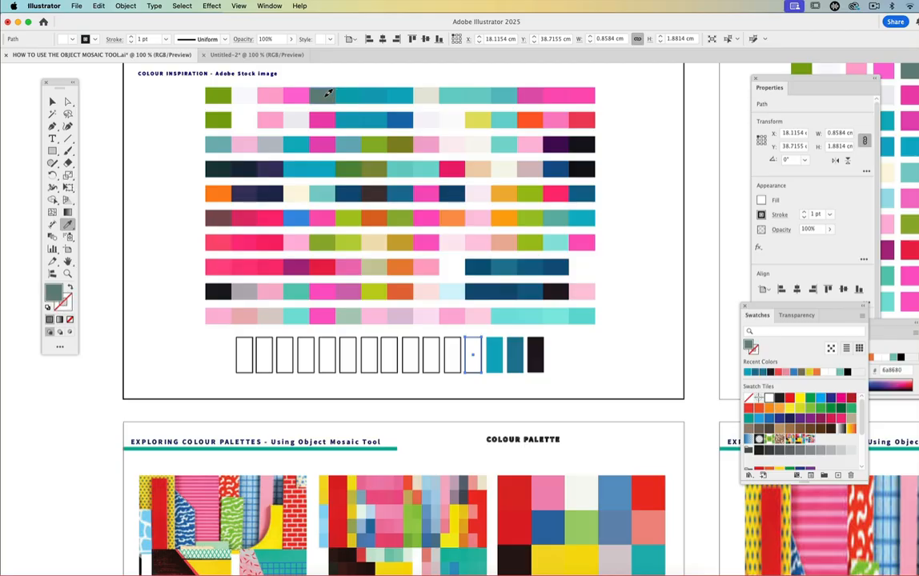
{"action": "left_click", "coordinate": [451, 355], "text": "super"}
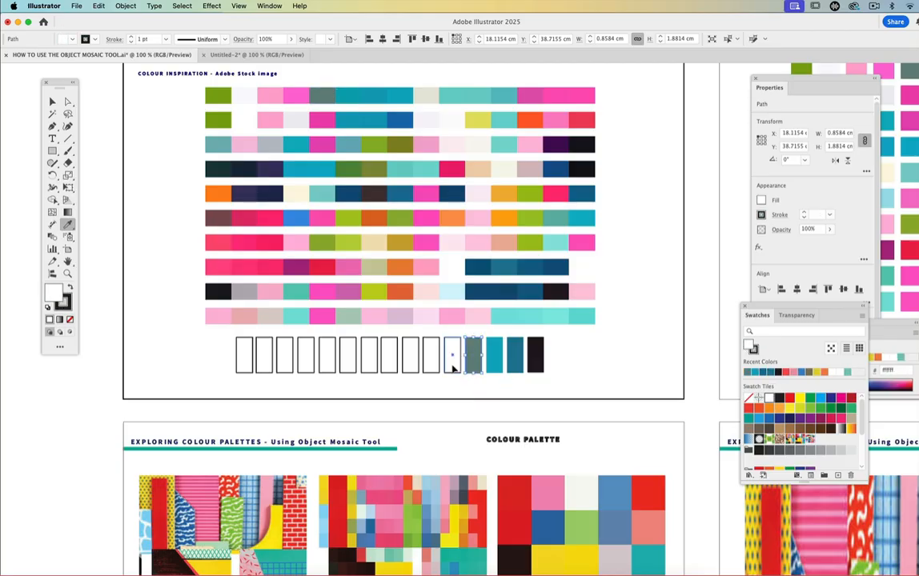
{"action": "left_click", "coordinate": [348, 316]}
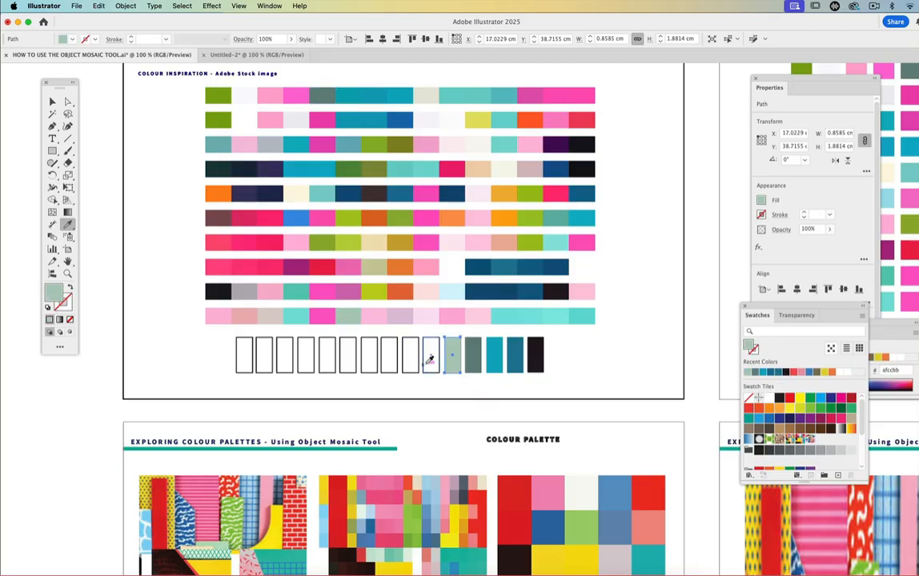
- Continue the palette leftwards by filling three more boxes with orange, bright pink and mint green 5fcab6 sampled from the mosaic strips
{"action": "left_click", "coordinate": [430, 354], "text": "super"}
{"action": "left_click", "coordinate": [406, 267]}
{"action": "left_click", "coordinate": [410, 354], "text": "super"}
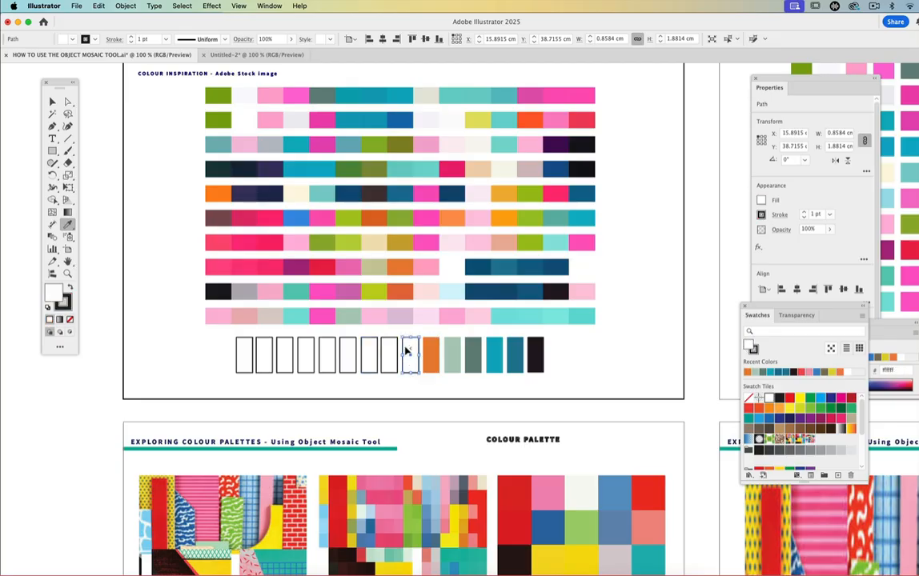
{"action": "left_click", "coordinate": [350, 316]}
{"action": "left_click", "coordinate": [388, 355], "text": "super"}
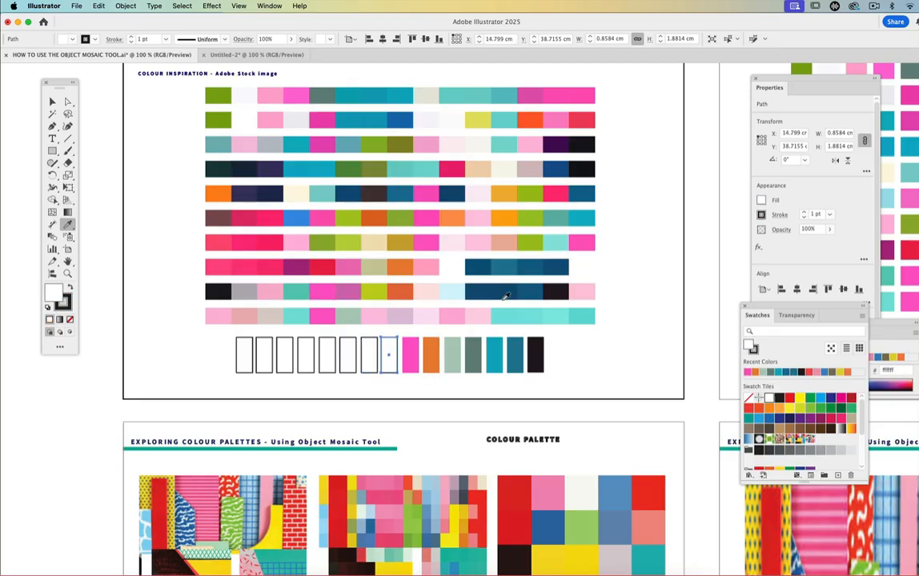
{"action": "left_click", "coordinate": [294, 291]}
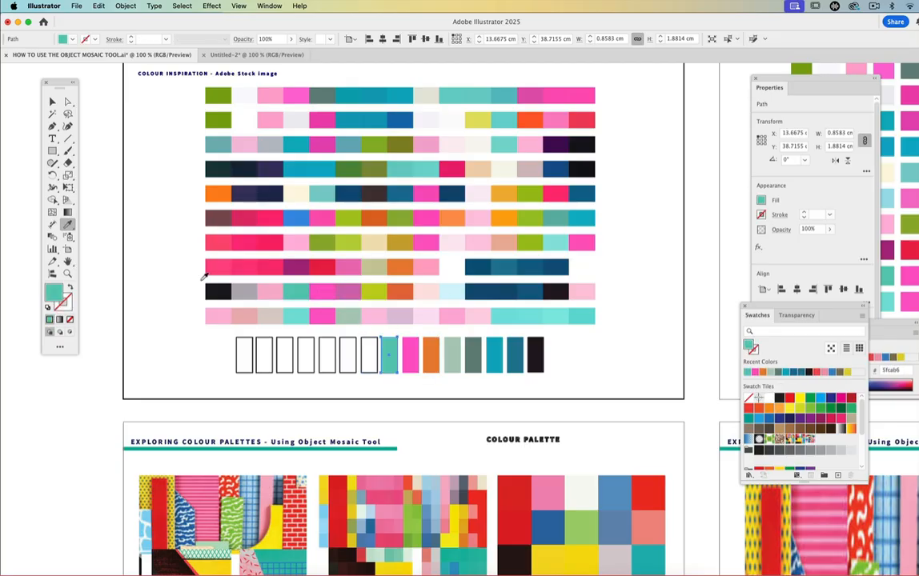
- Review the painting's mosaic artboards together with the partly filled palette and the neighbouring collage artboards
{"action": "key", "text": "z"}
{"action": "left_click", "coordinate": [494, 307], "text": "alt"}
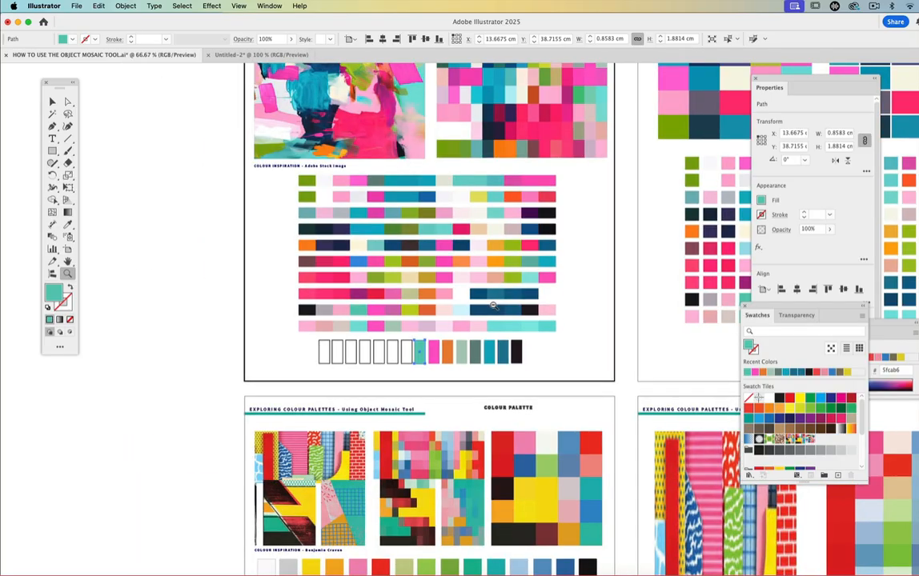
{"action": "left_click", "coordinate": [494, 306], "text": "alt"}
{"action": "left_click", "coordinate": [494, 306], "text": "alt"}
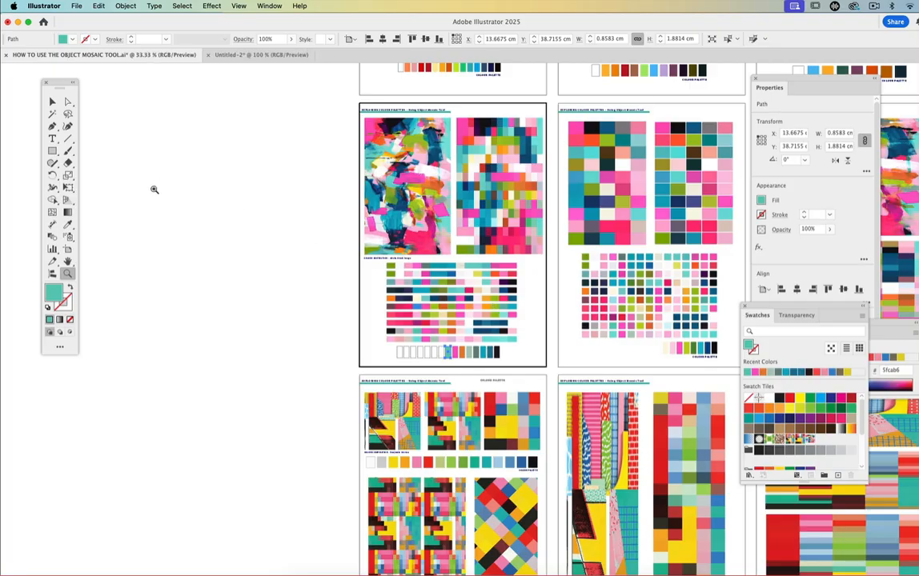
{"action": "left_click", "coordinate": [68, 263]}
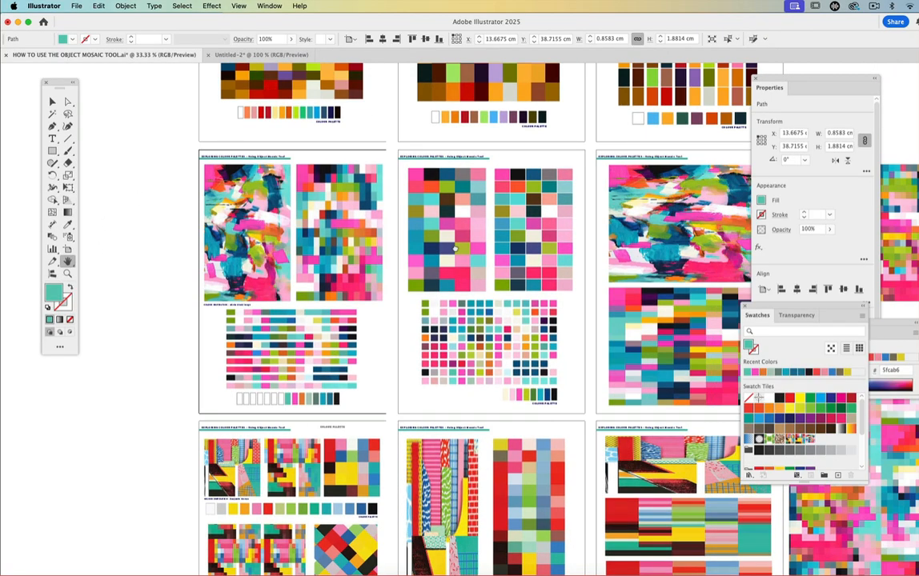